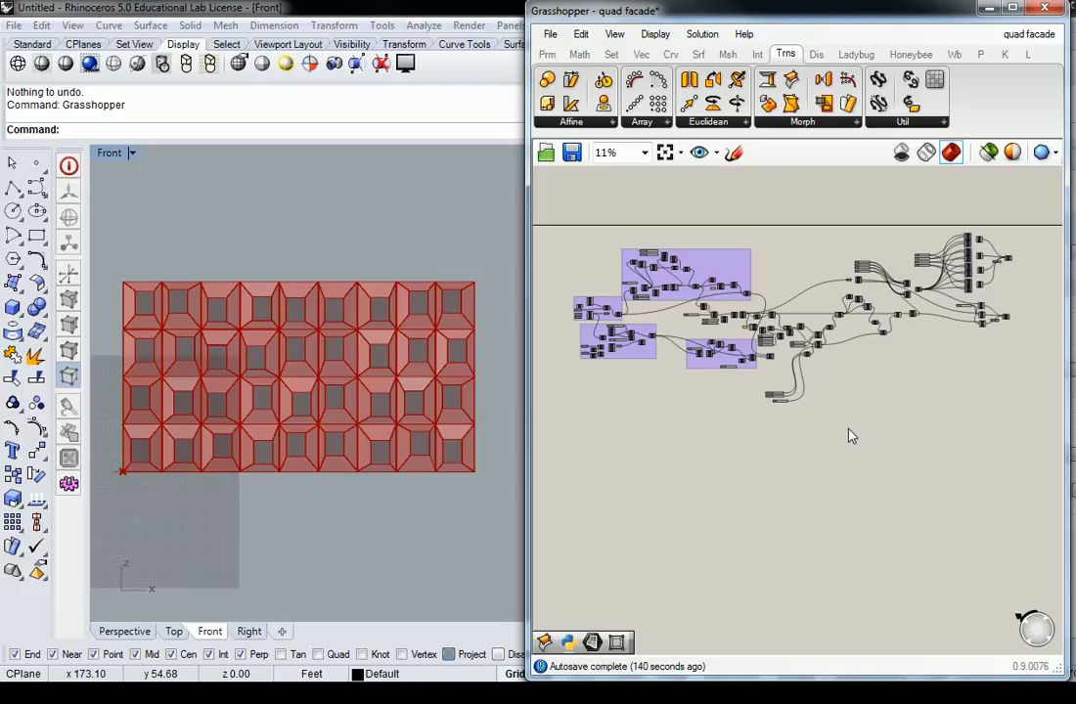
Set the Domain end slider to 5.00 with the facade shown in perspective
double_click(108, 153)
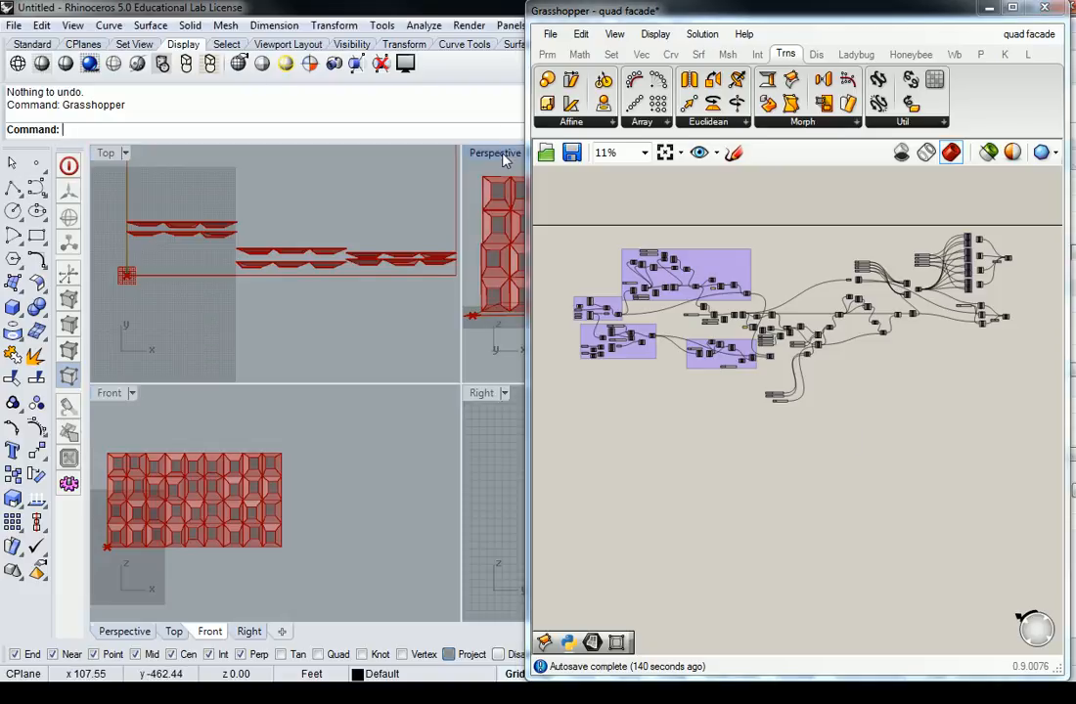
double_click(503, 153)
right_drag(430, 269, 389, 304)
right_drag(252, 343, 293, 323)
scroll(780, 421, up, 8)
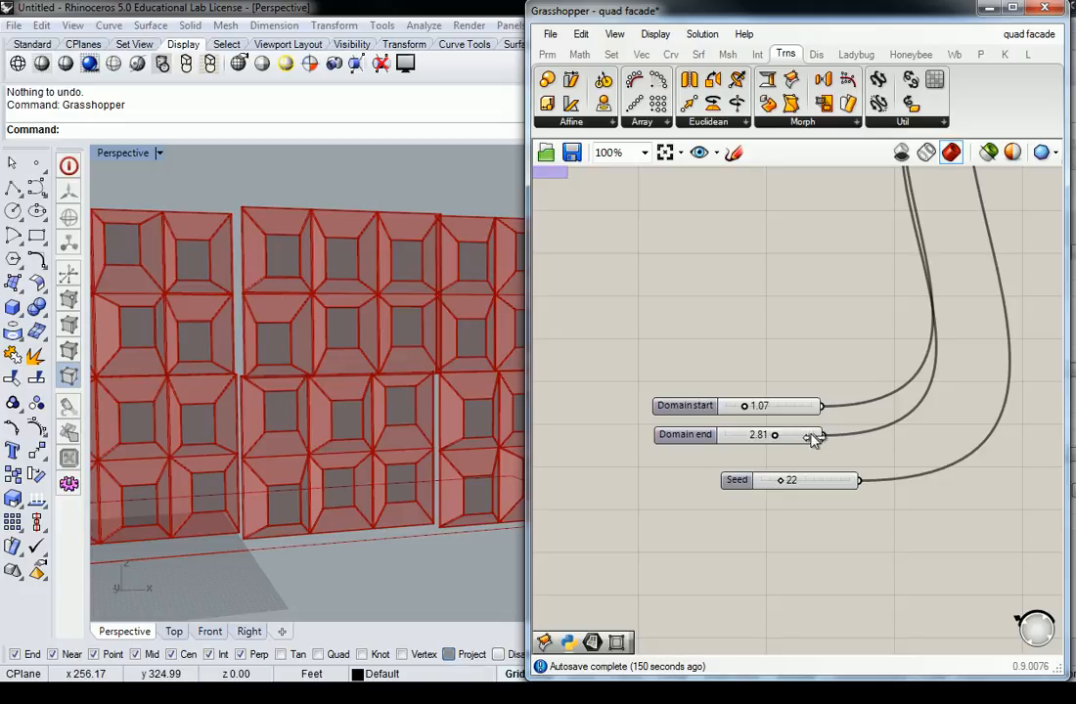
drag(775, 435, 779, 435)
Examine the facade panels and their openings in the perspective and front views
right_drag(408, 220, 368, 328)
scroll(399, 305, down, 4)
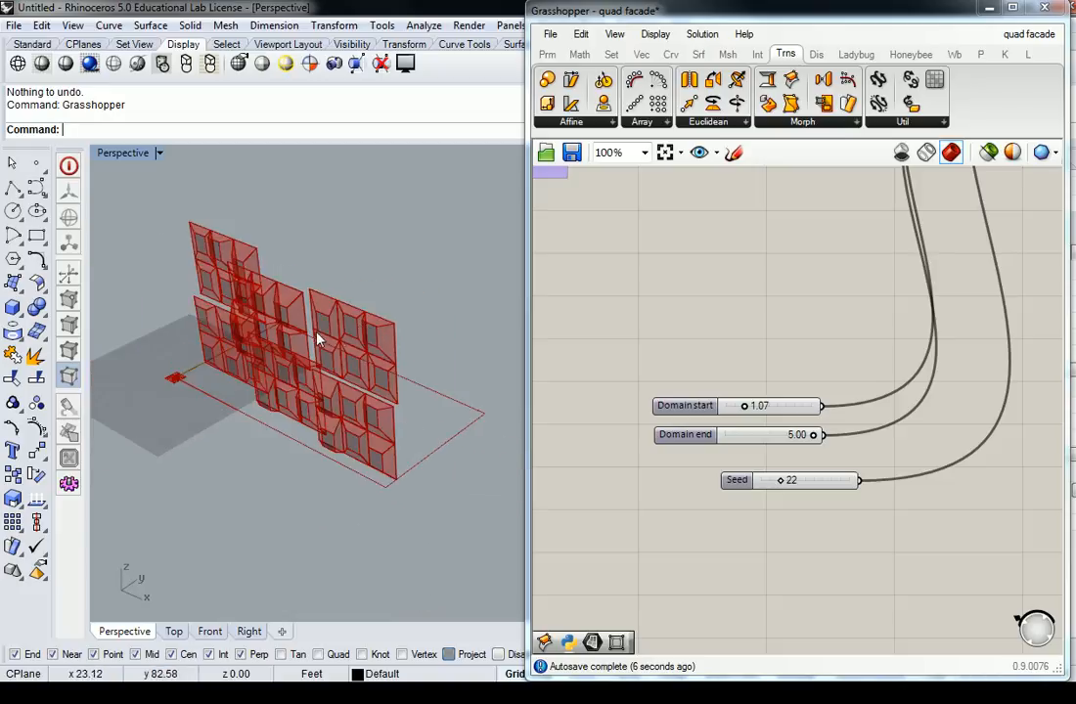
scroll(335, 343, up, 4)
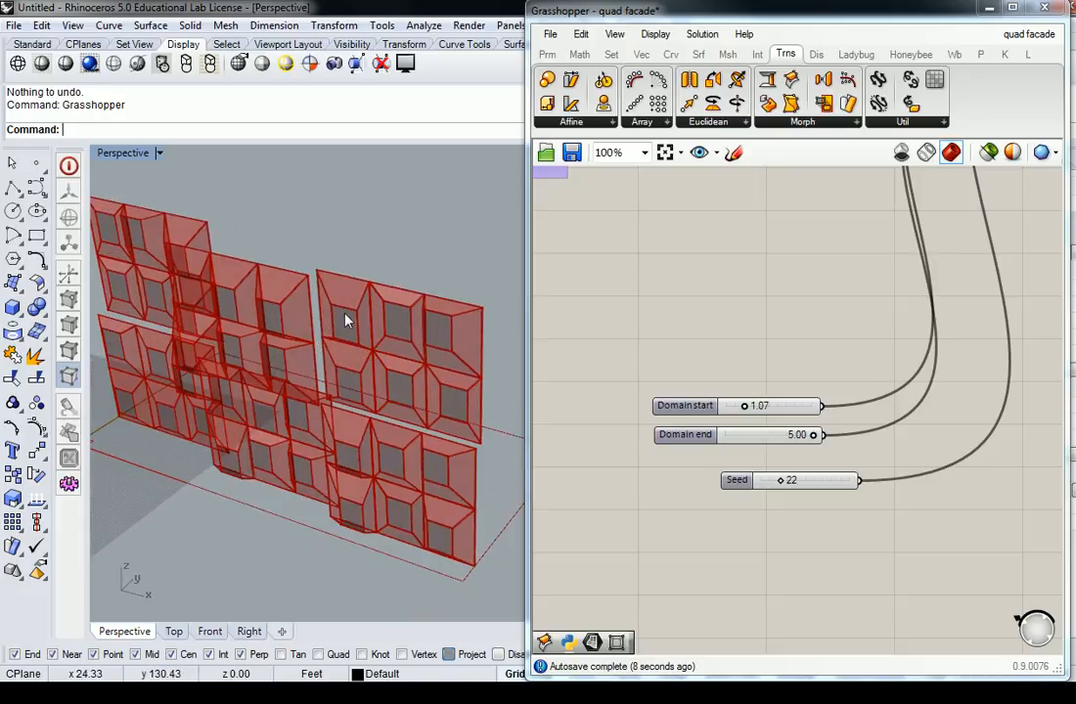
right_drag(348, 252, 189, 168)
double_click(125, 153)
scroll(293, 460, up, 3)
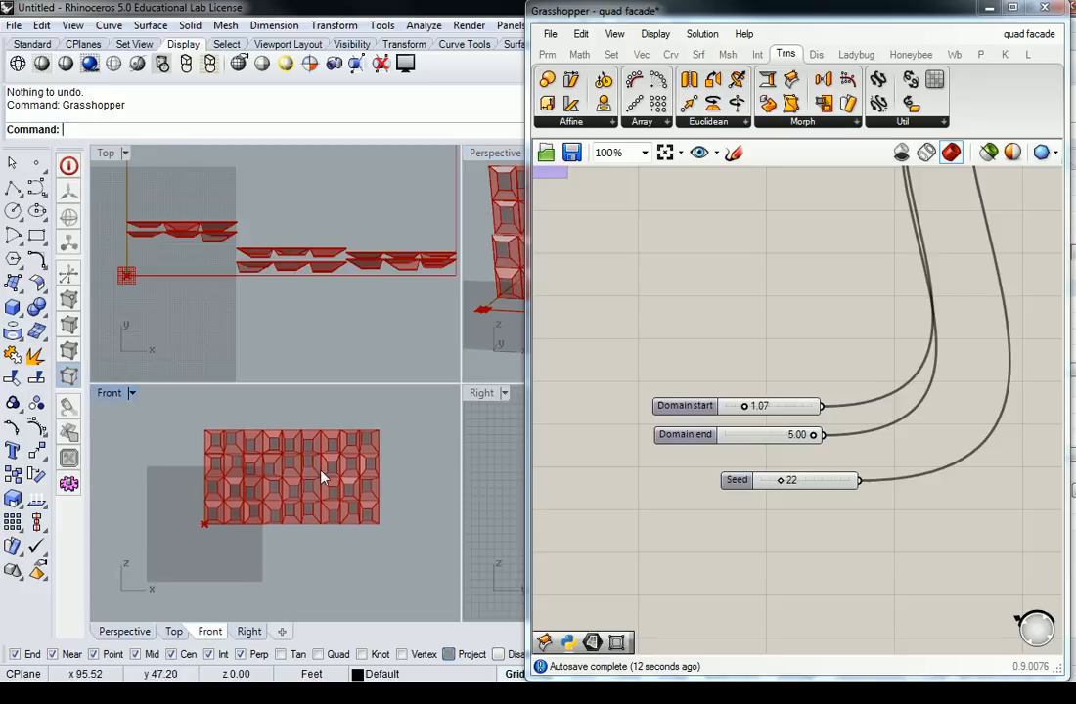
right_drag(280, 487, 271, 507)
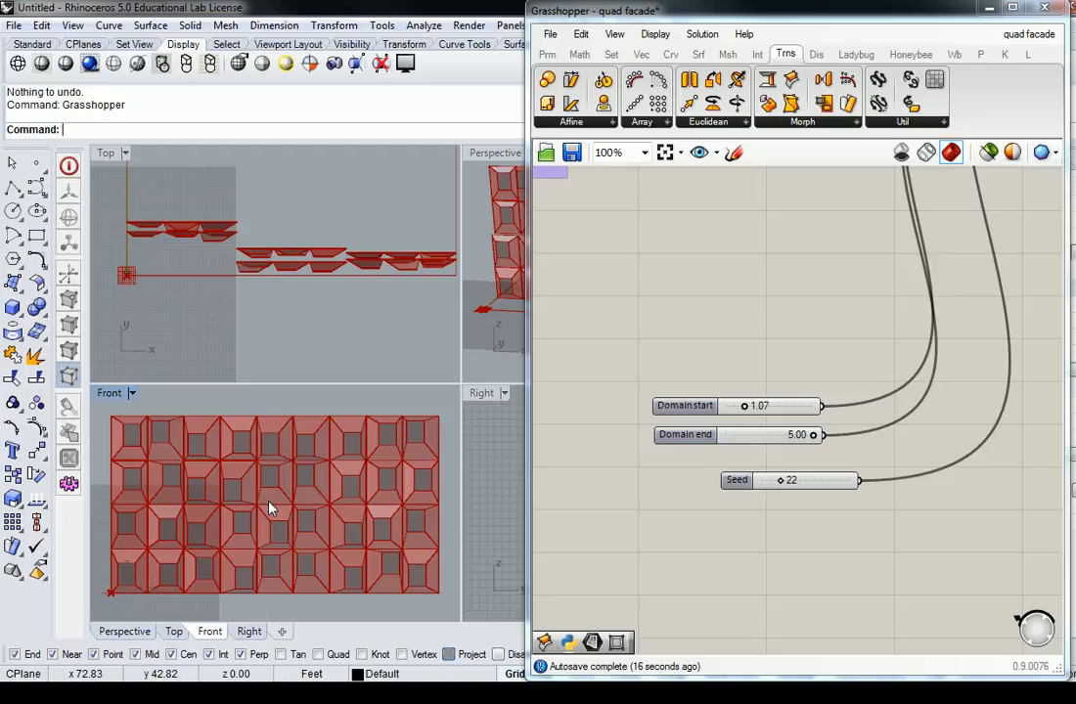
scroll(307, 410, down, 3)
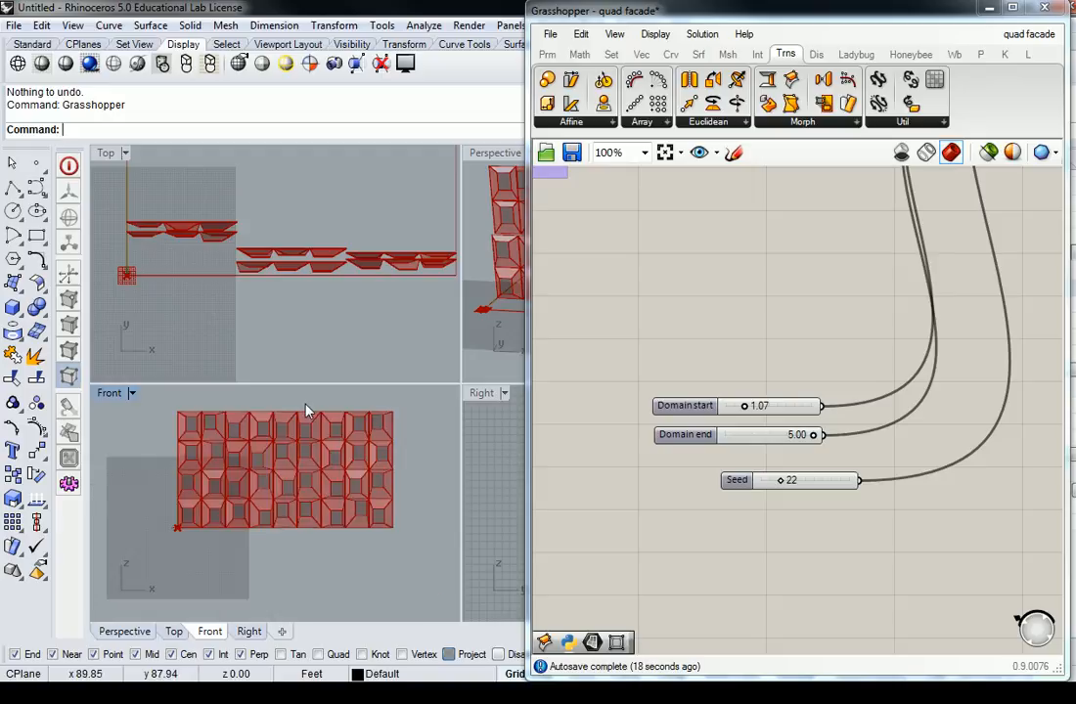
scroll(743, 284, down, 10)
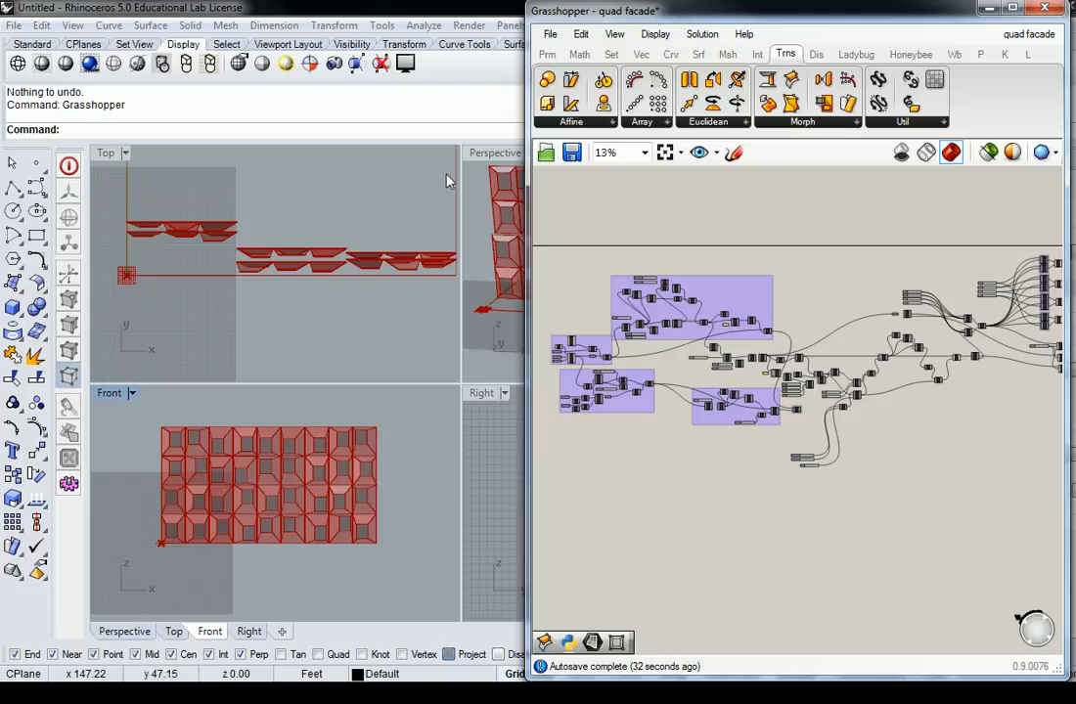
right_drag(366, 470, 408, 434)
double_click(113, 394)
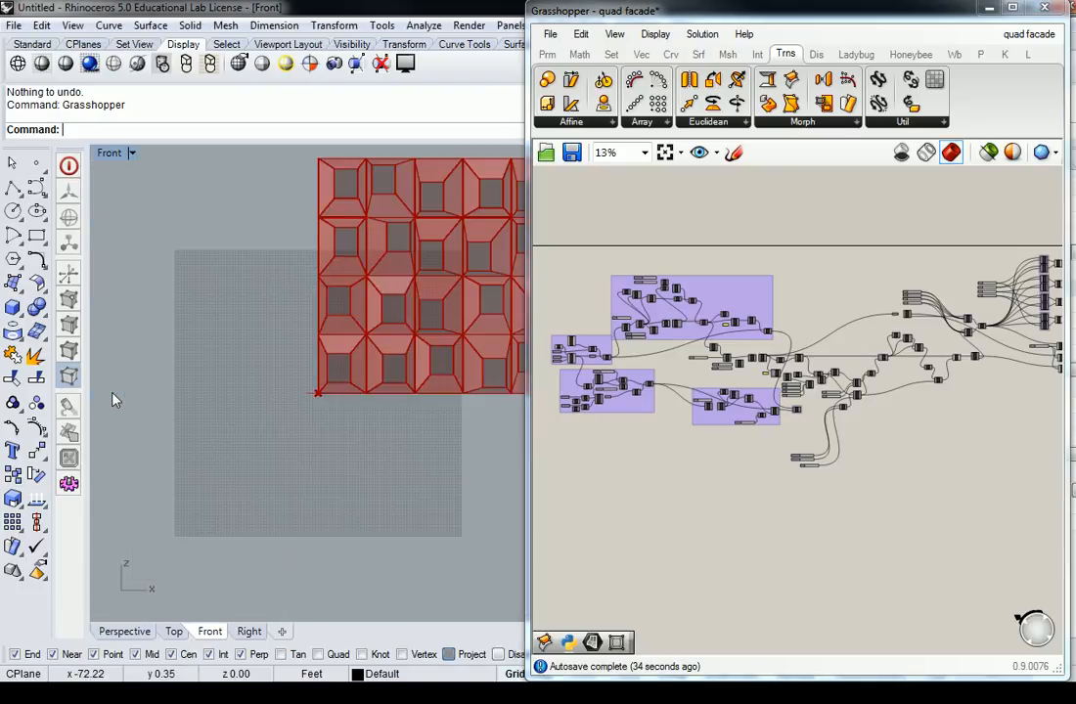
right_drag(488, 332, 262, 407)
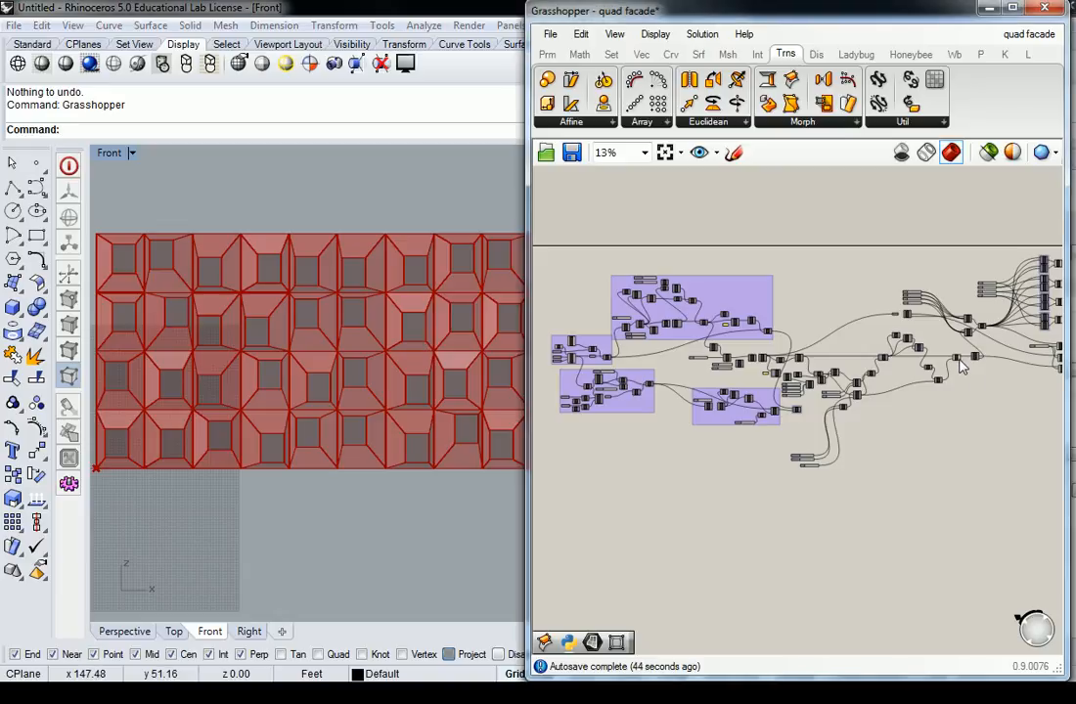
Shift the DeBrep component farther from the Move component to make room for new components between them
scroll(1007, 376, down, 2)
drag(1040, 266, 904, 370)
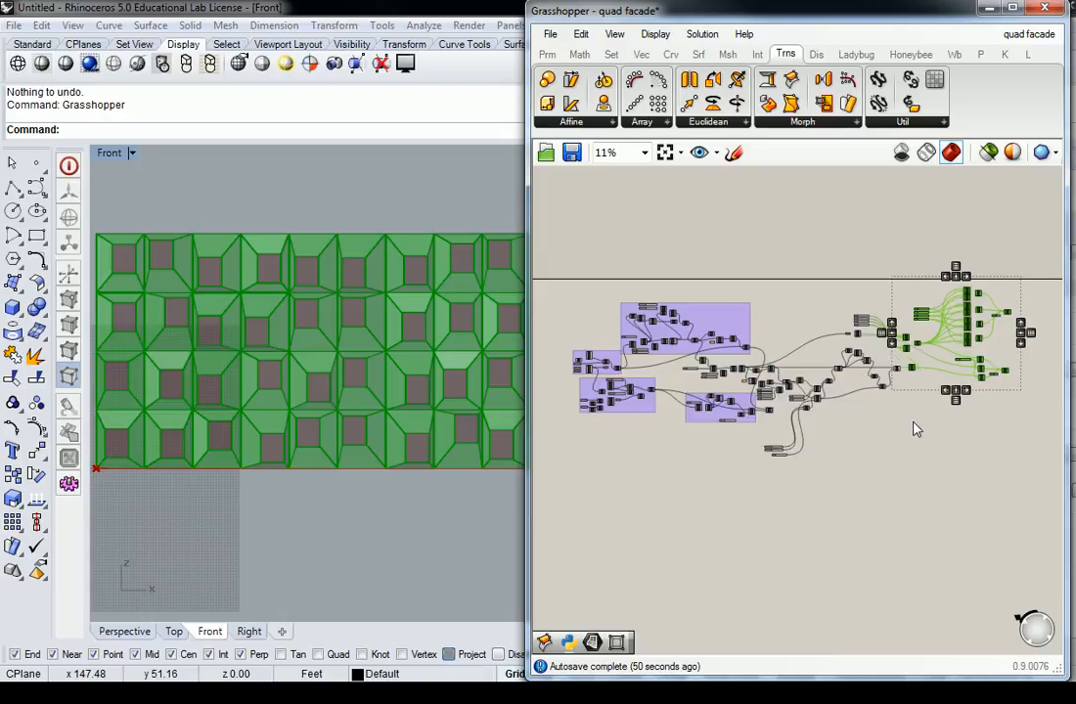
click(782, 319)
scroll(779, 317, up, 10)
scroll(740, 426, up, 5)
click(740, 427)
click(974, 388)
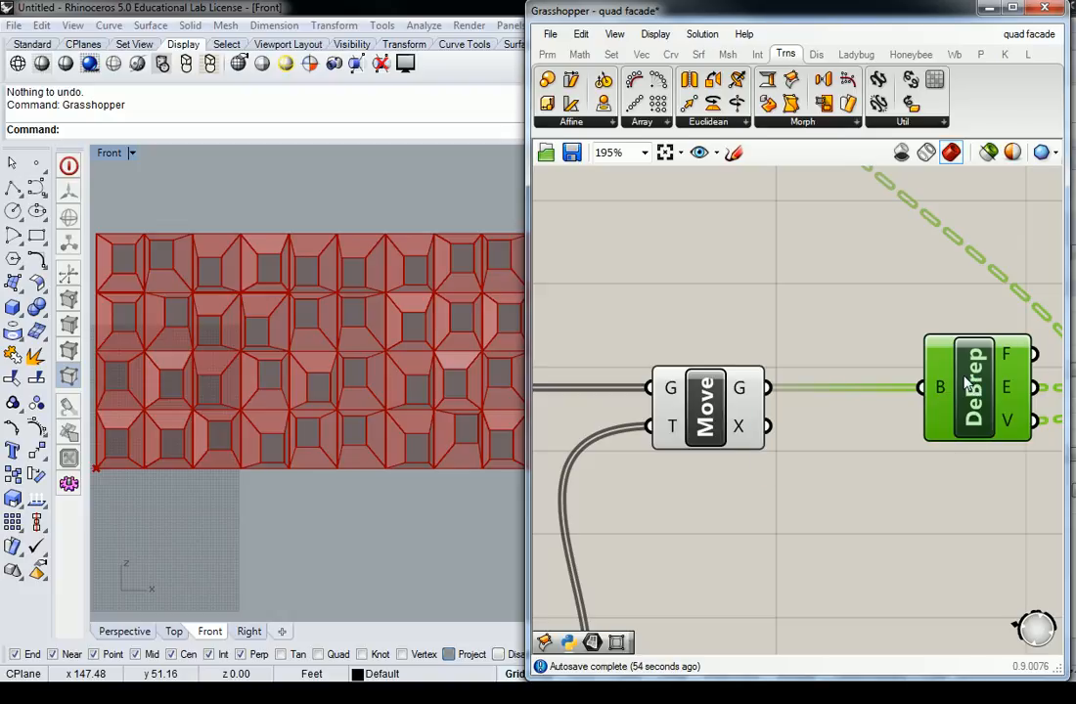
click(845, 338)
scroll(805, 365, down, 6)
drag(768, 388, 732, 390)
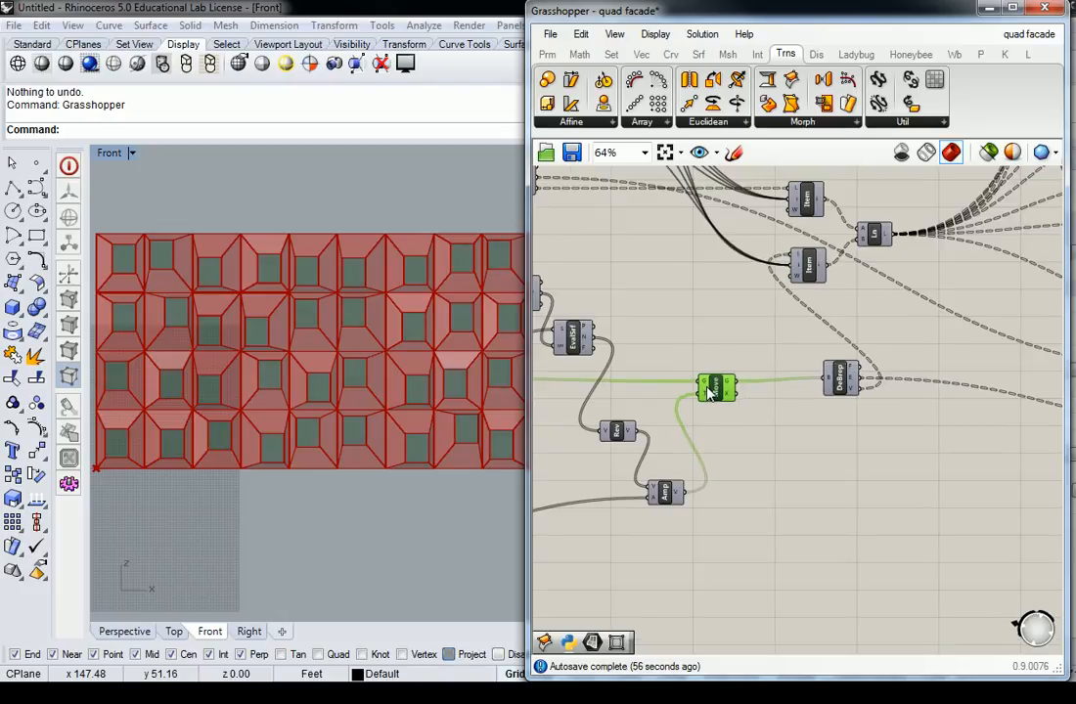
drag(839, 382, 890, 387)
click(781, 366)
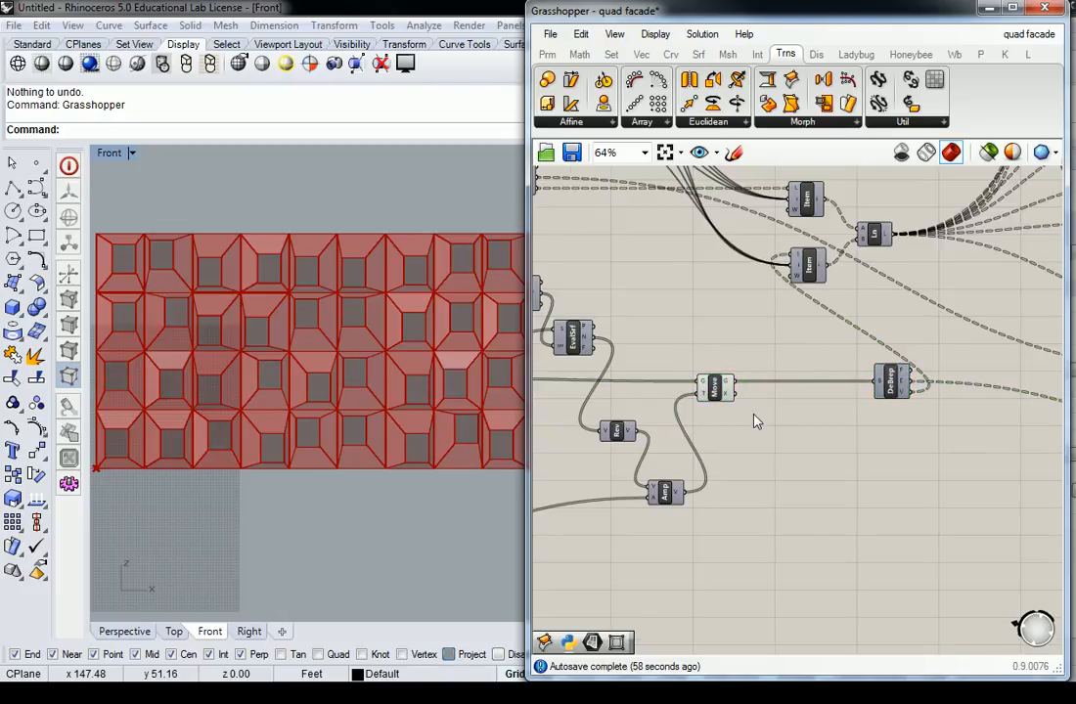
Add a Scale component between Move and DeBrep and feed Move's geometry output into its geometry input
scroll(754, 421, up, 2)
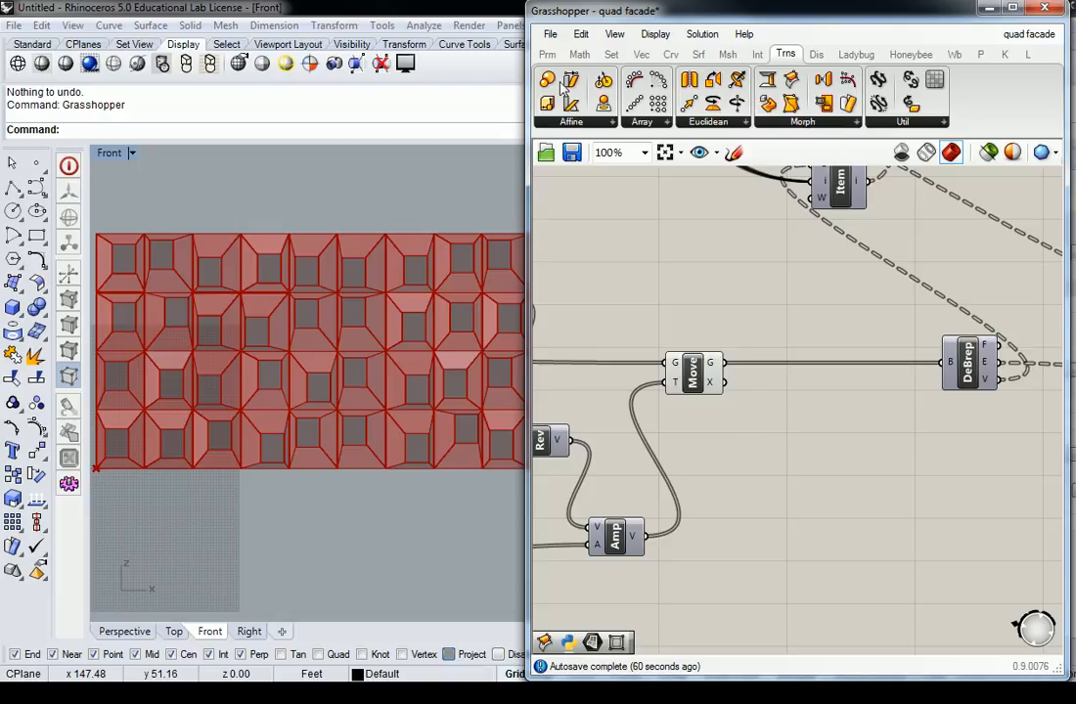
drag(548, 80, 803, 427)
click(749, 411)
click(747, 401)
drag(724, 363, 785, 415)
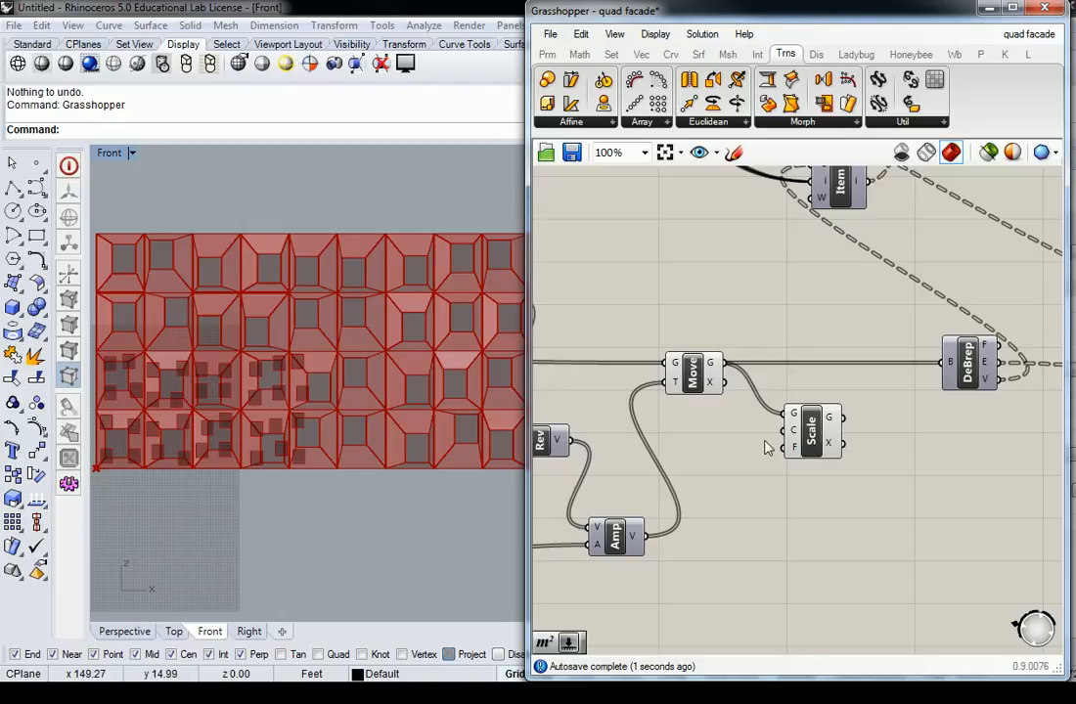
Add an Area component fed by Move's geometry output and connect its centroid output to Scale's center input
click(669, 55)
click(641, 54)
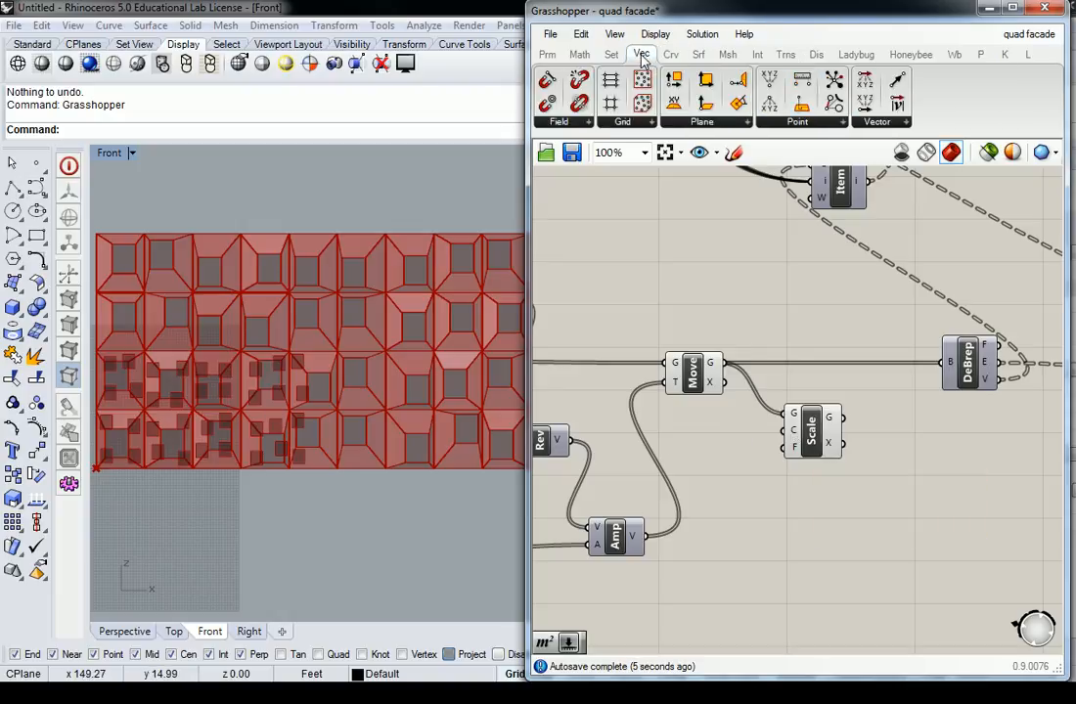
click(700, 55)
drag(579, 79, 716, 433)
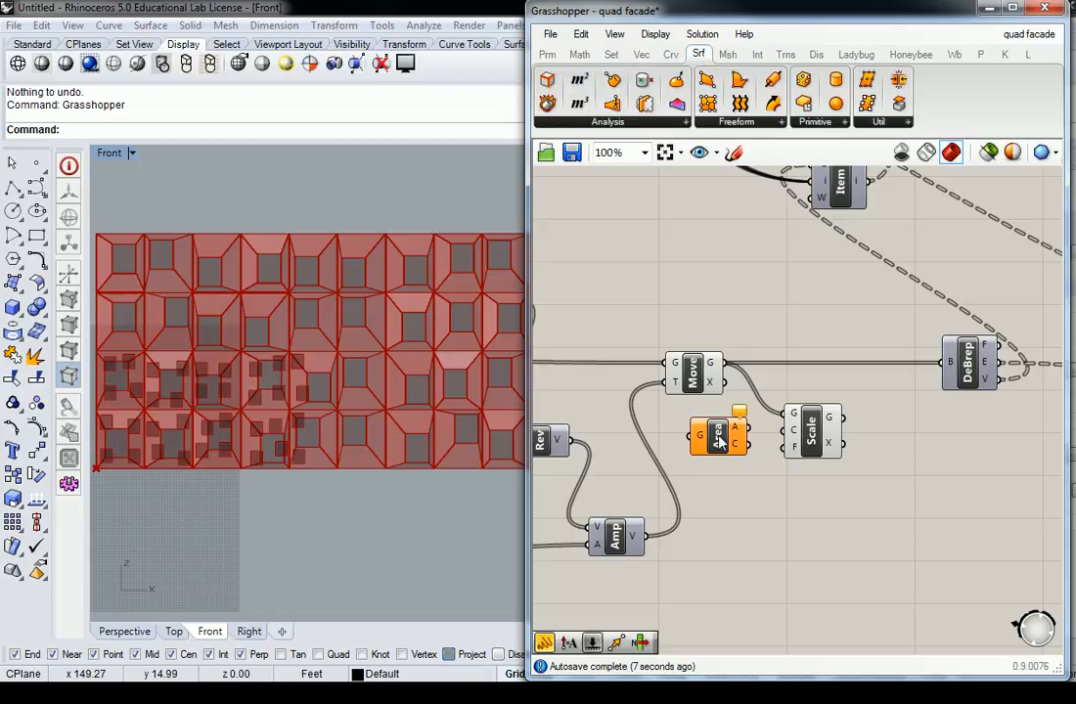
drag(724, 362, 829, 440)
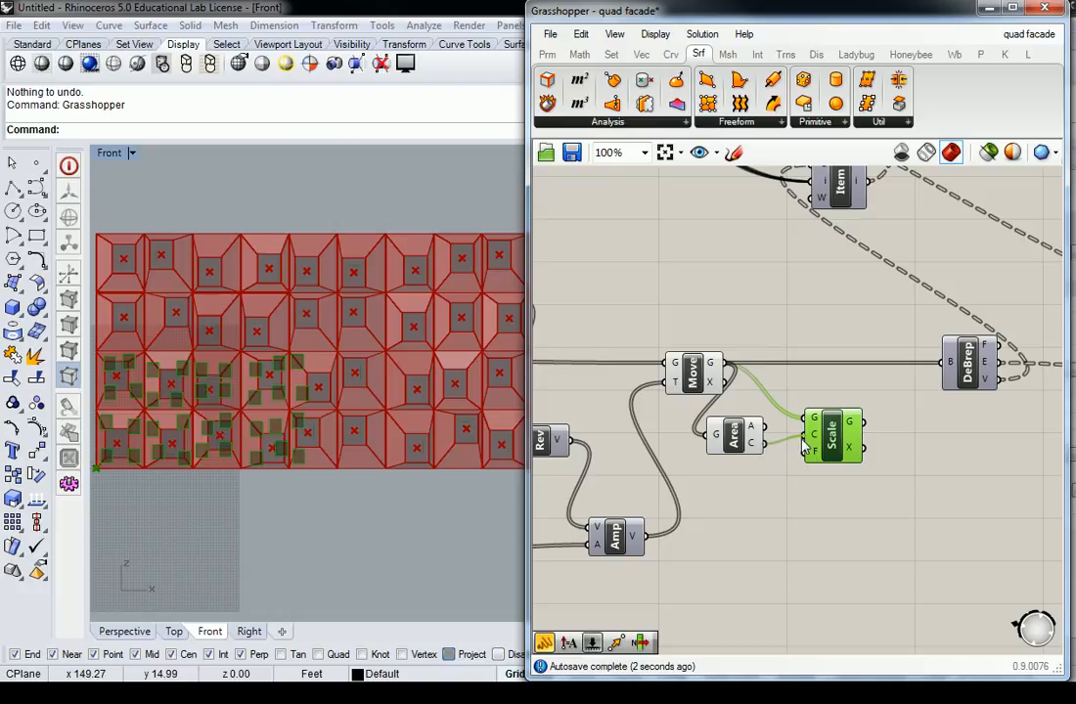
drag(725, 453, 752, 445)
drag(826, 447, 846, 450)
click(804, 481)
right_drag(798, 484, 851, 472)
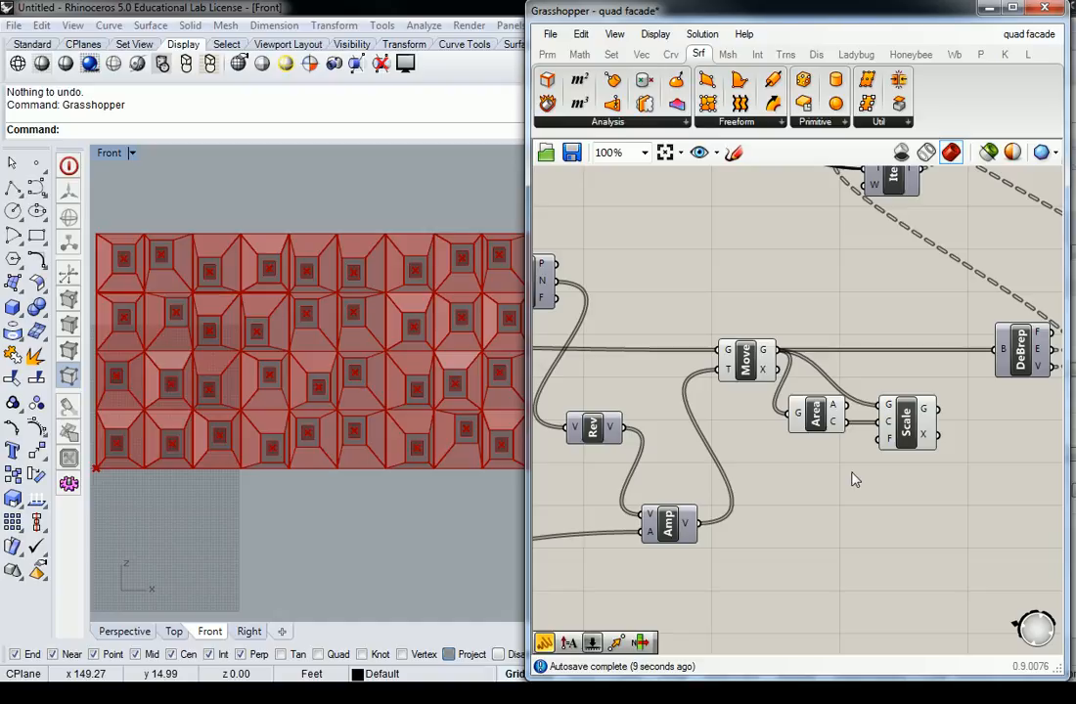
Add a panel below the Area component listing the values 2, 1, .5, 1.25 and .25 on separate lines
right_drag(854, 459, 777, 461)
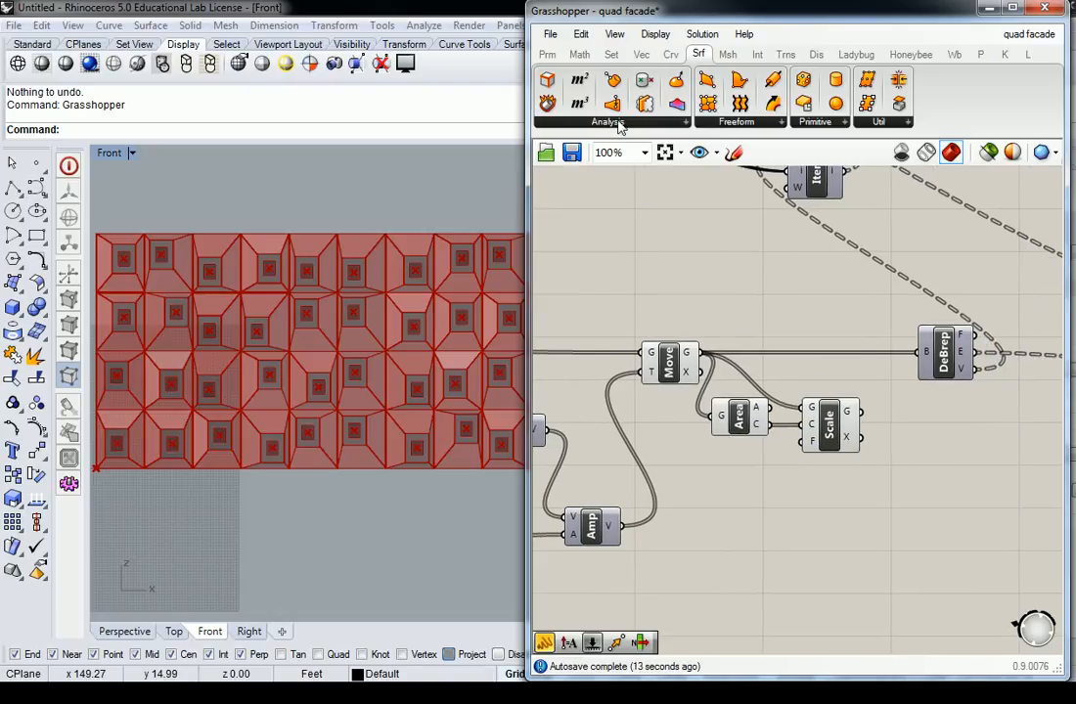
right_drag(737, 492, 737, 473)
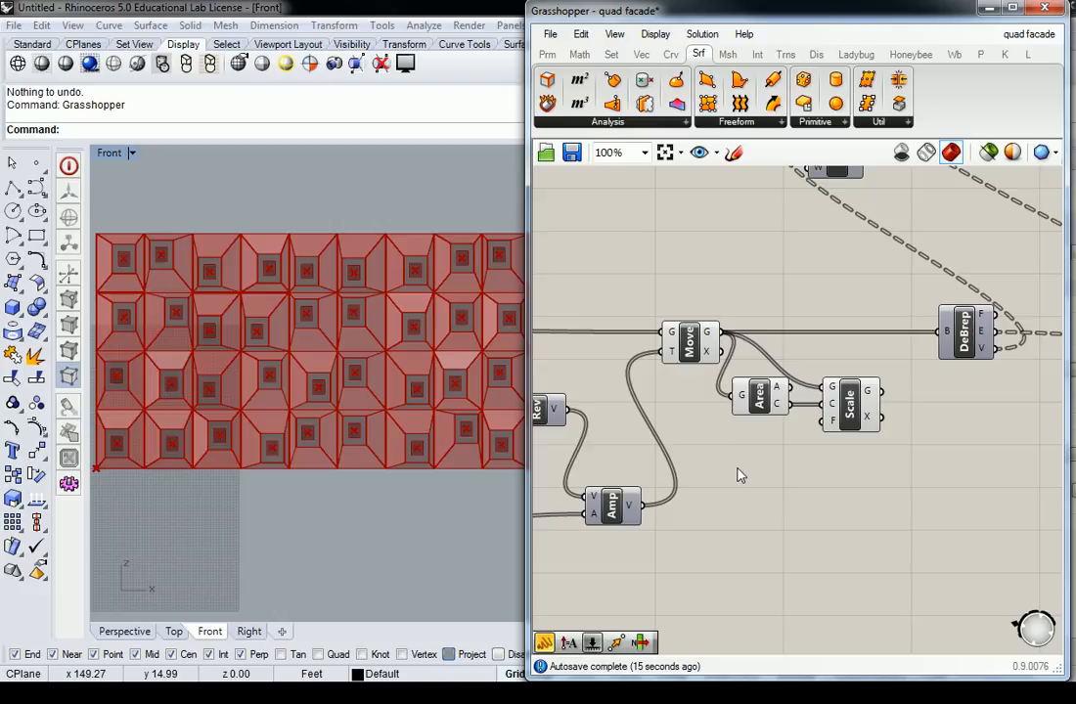
click(549, 54)
drag(768, 102, 750, 496)
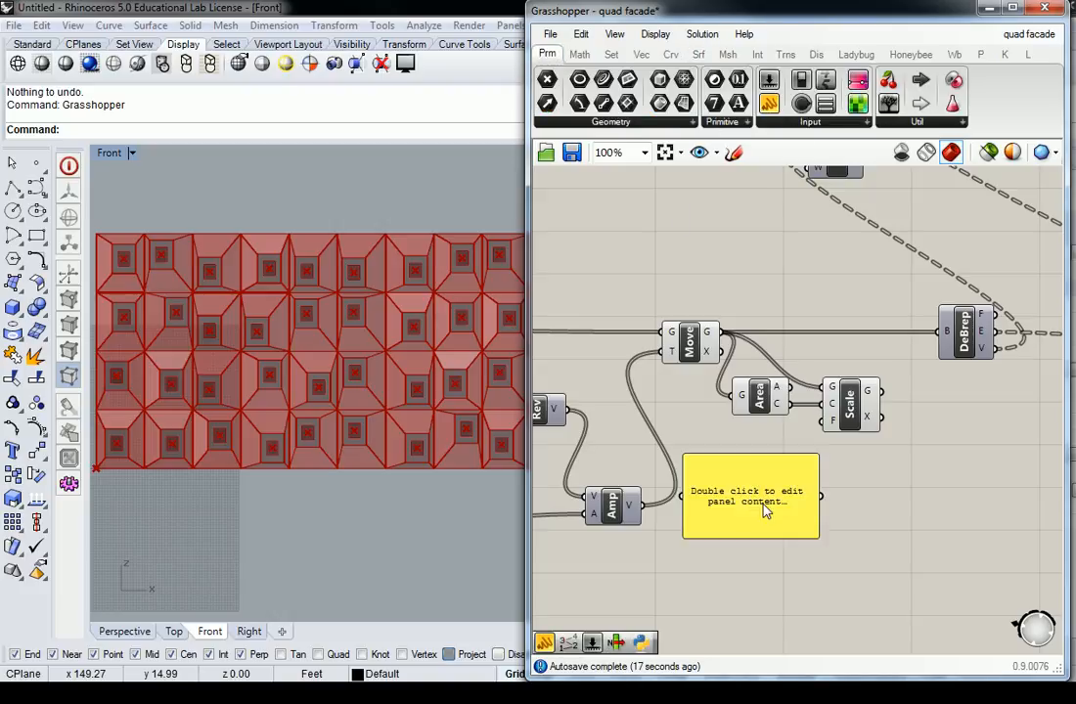
double_click(755, 502)
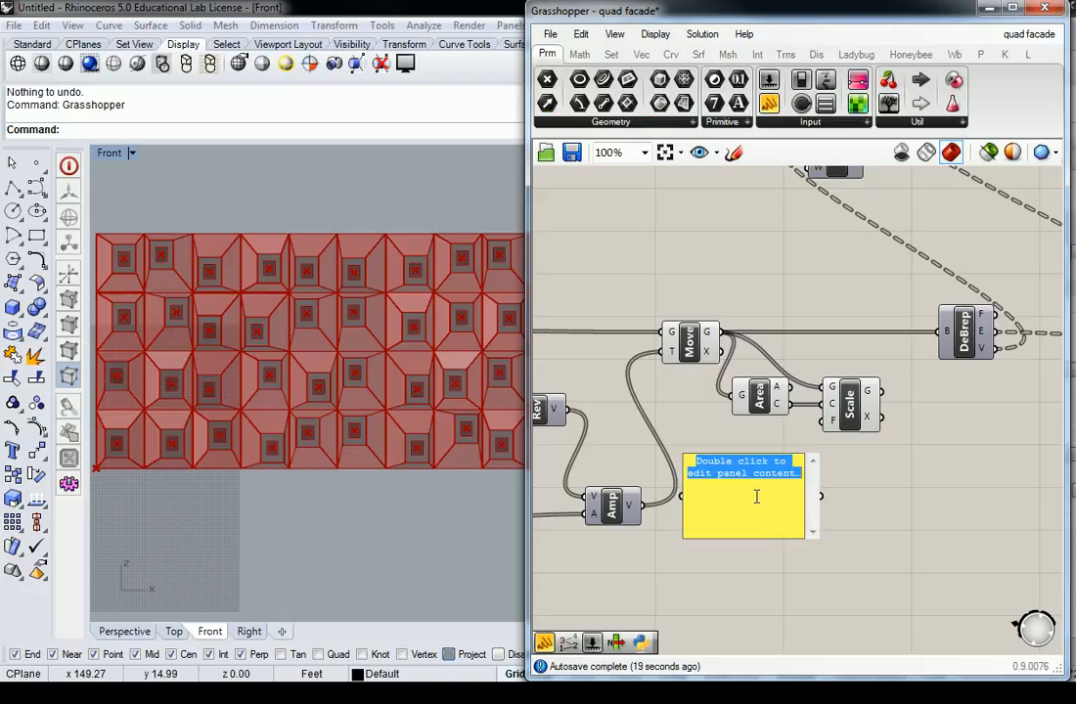
text(2)
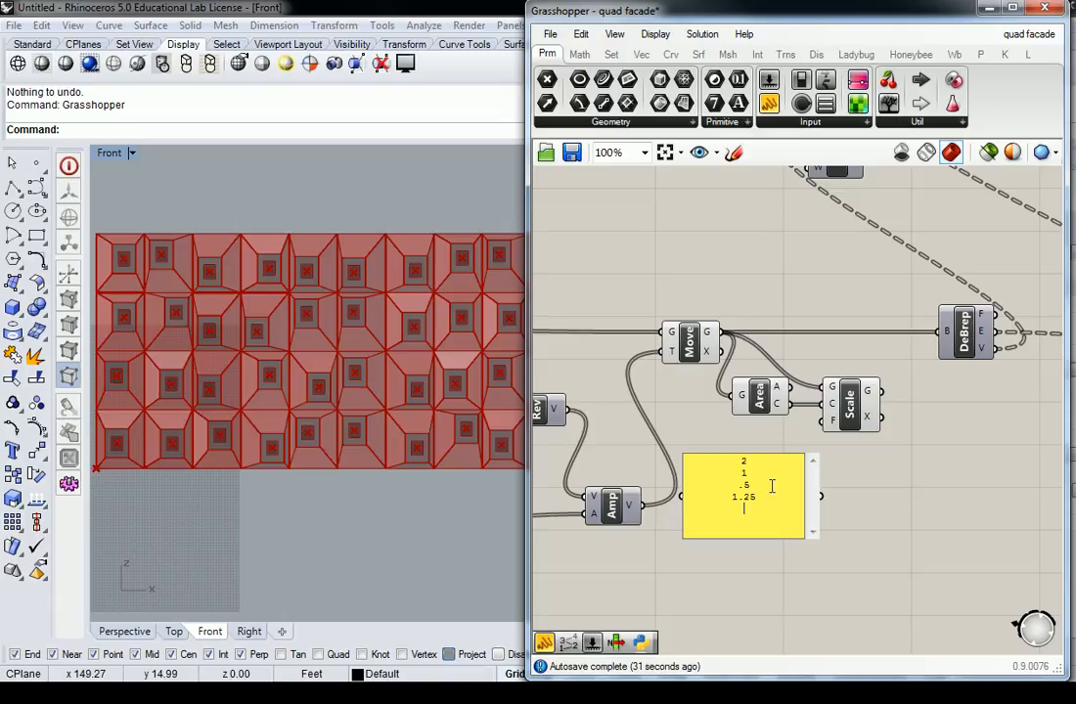
click(874, 498)
click(785, 507)
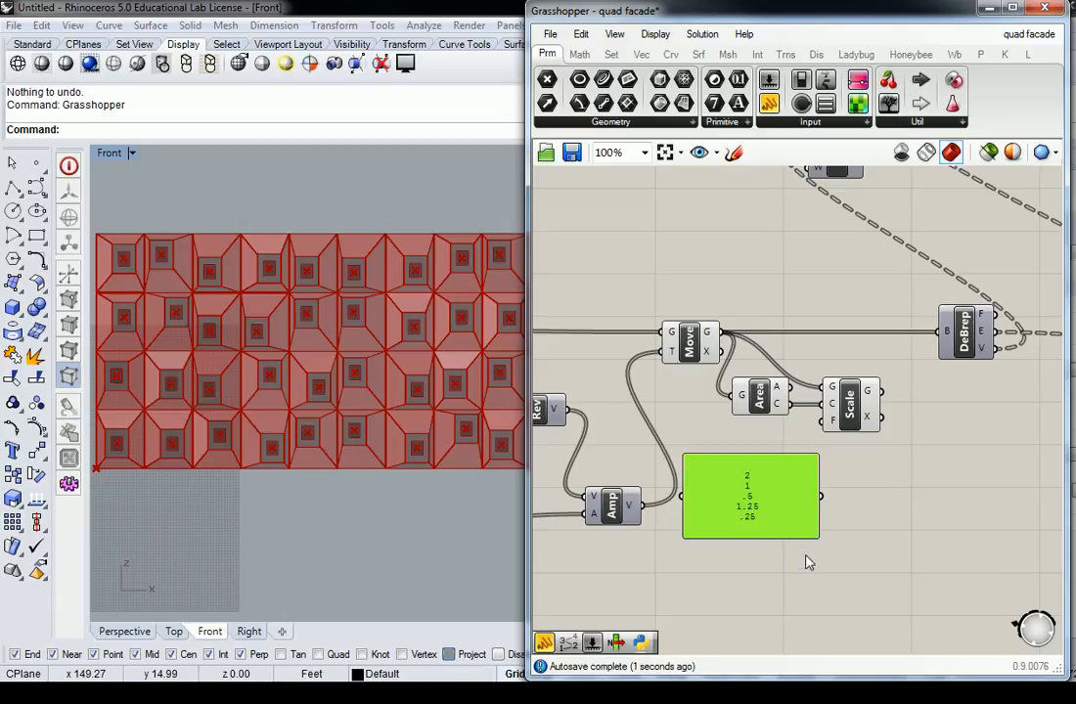
Shrink the values panel and make it output each line as a separate list item
drag(820, 548, 745, 528)
right_click(700, 489)
click(744, 337)
click(781, 421)
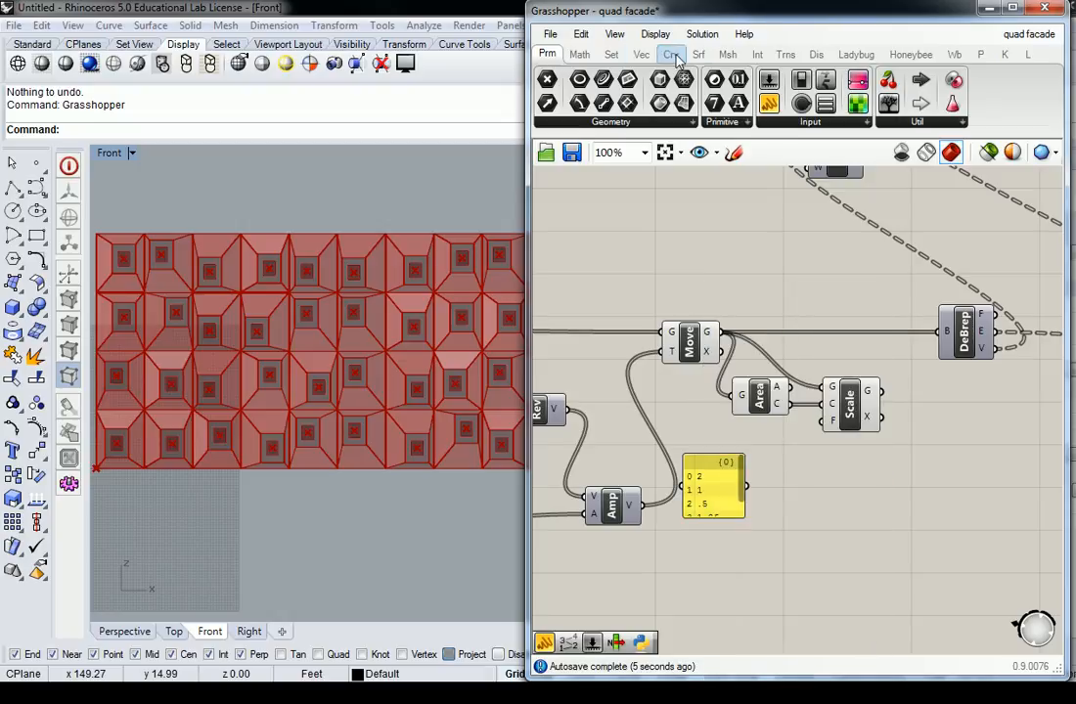
Add a Repeat Data component beside the values panel, below the Scale component
click(611, 54)
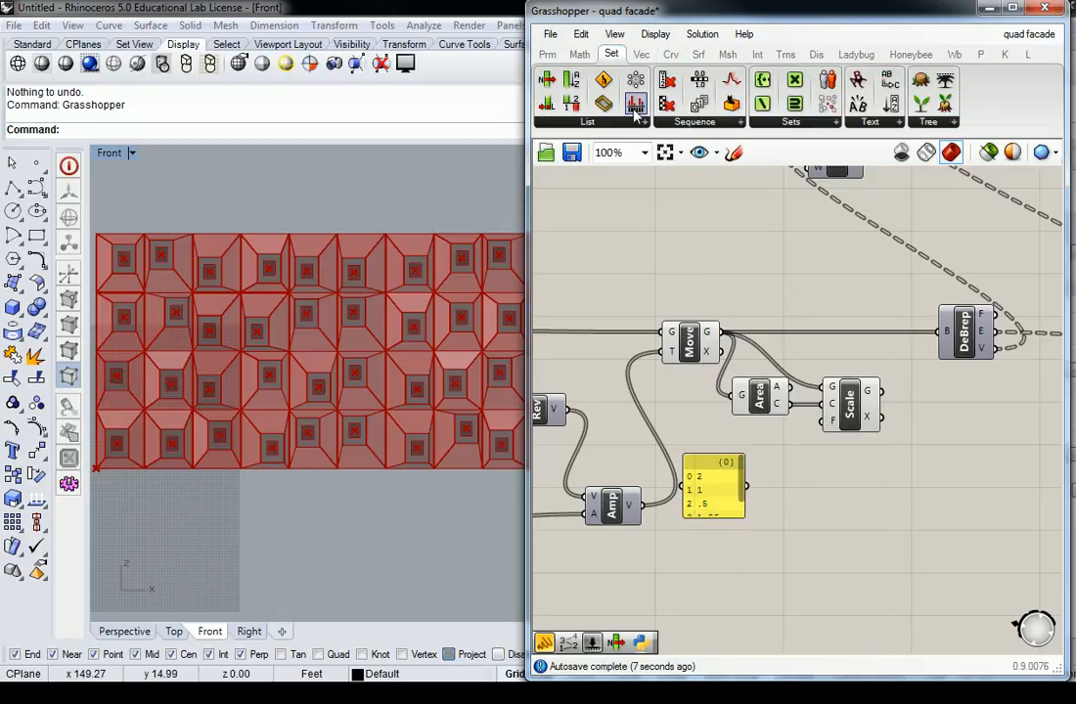
click(687, 122)
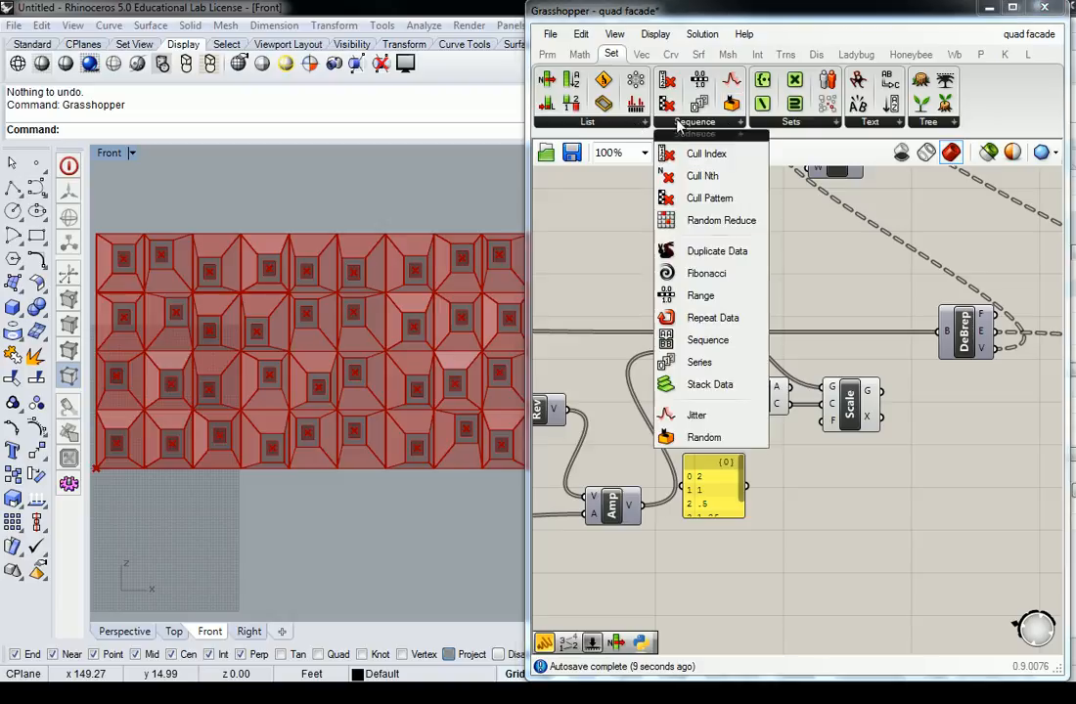
click(712, 318)
click(810, 471)
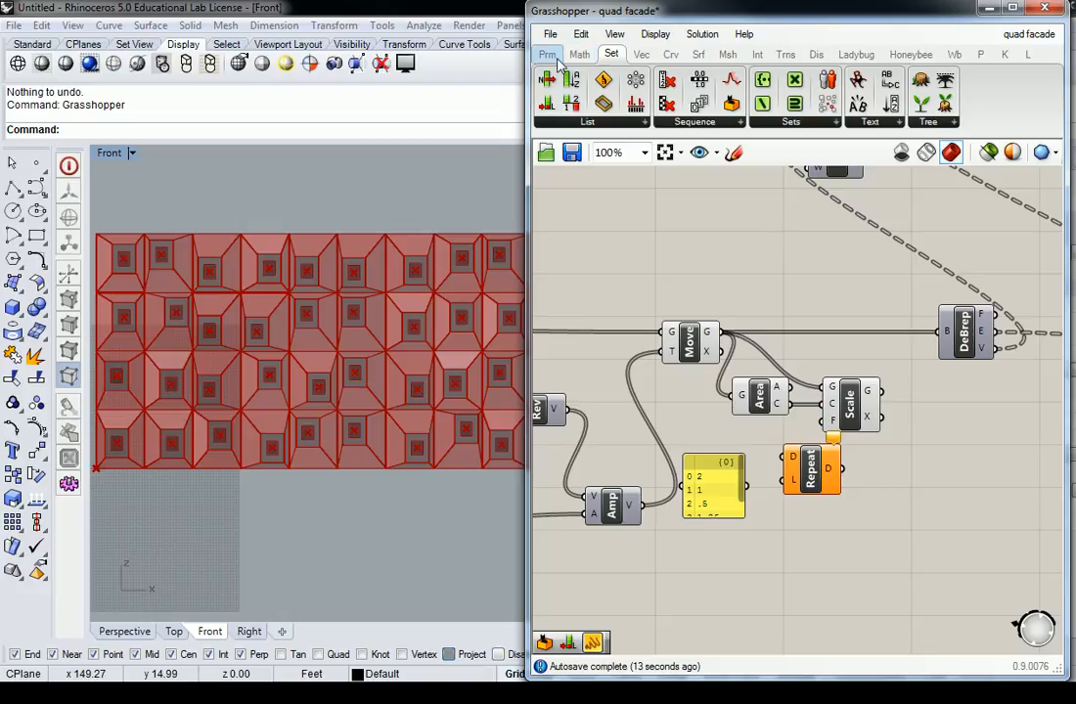
Add a List Length component above the values panel and feed it Move's geometry output
click(570, 123)
click(703, 176)
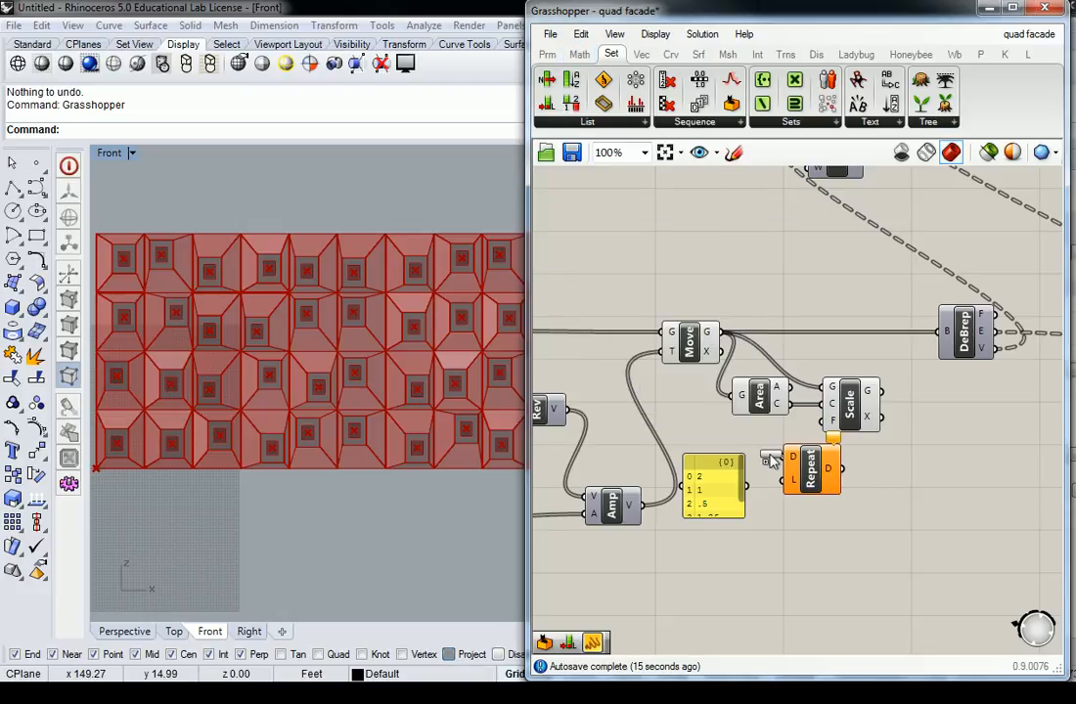
click(751, 436)
drag(722, 335, 732, 436)
Wire the panel values and the list length into Repeat Data, and connect its output to Scale's factor input
right_drag(816, 474, 678, 433)
click(678, 433)
drag(681, 437, 695, 438)
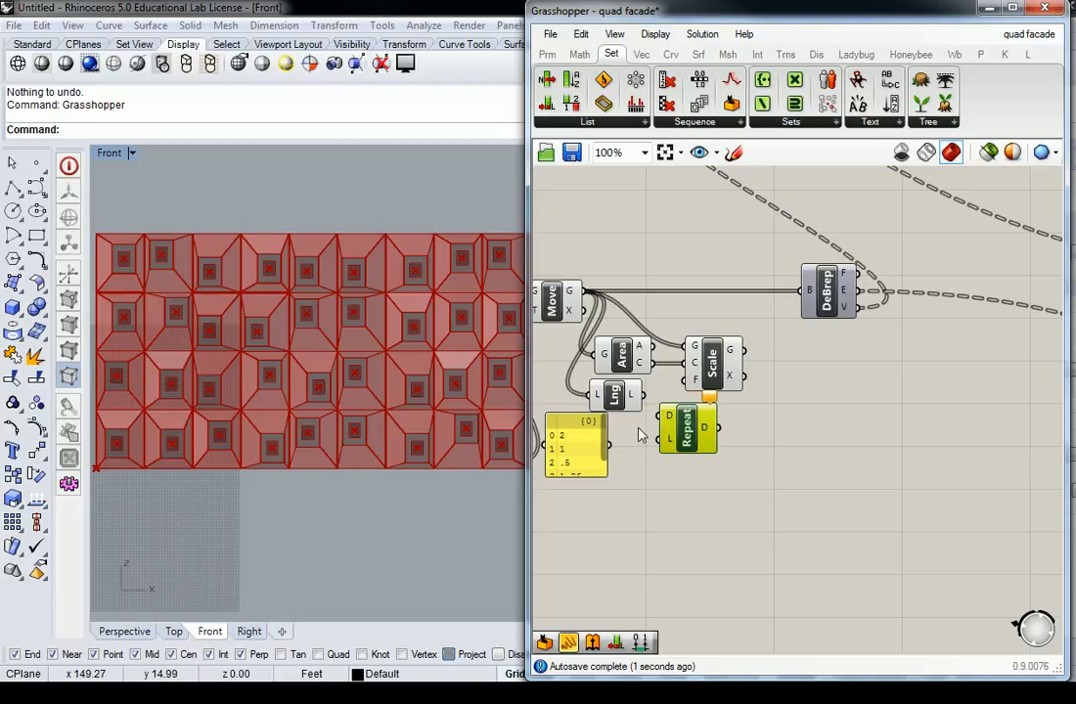
drag(608, 444, 658, 415)
drag(715, 370, 764, 369)
click(735, 403)
mouse_move(707, 435)
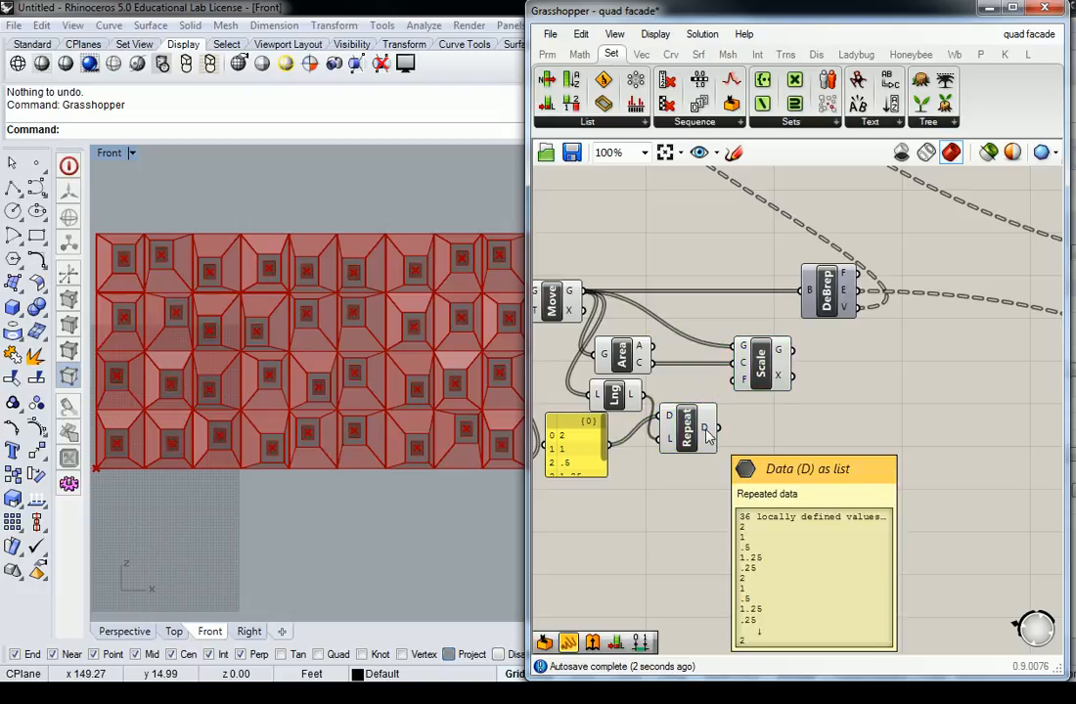
drag(716, 429, 732, 380)
Change the first value in the scale factor panel to .75
right_drag(783, 319, 774, 356)
right_drag(649, 316, 749, 300)
double_click(663, 475)
click(576, 384)
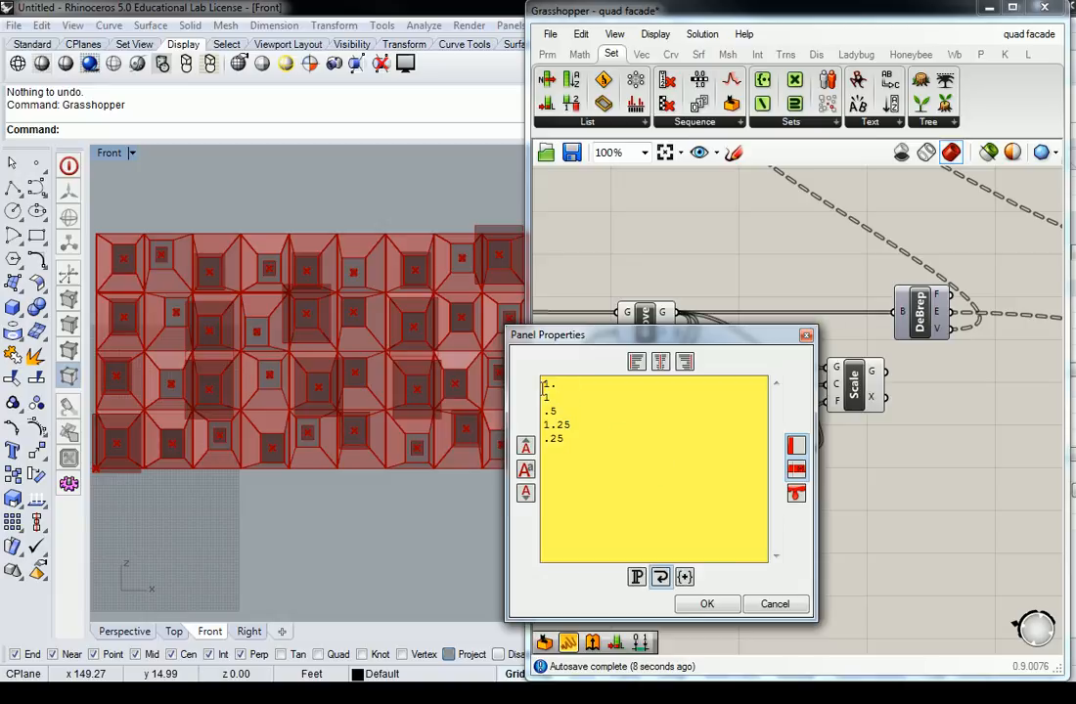
text(.75)
click(706, 604)
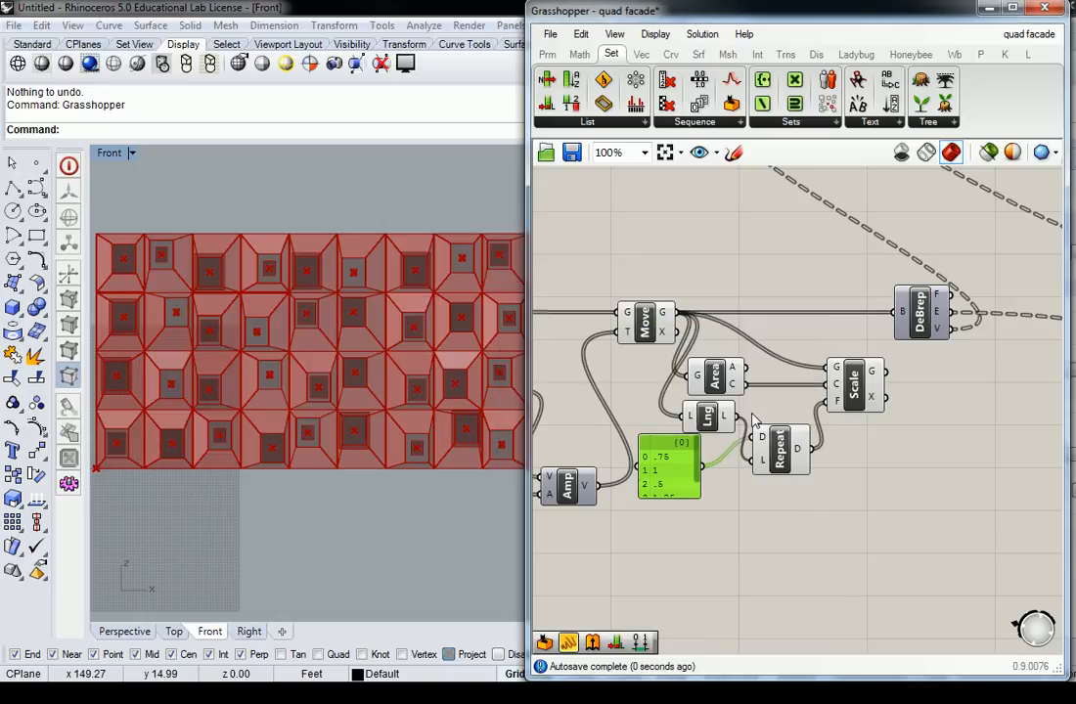
Set the first value in the scale factor panel to 1.5
double_click(668, 459)
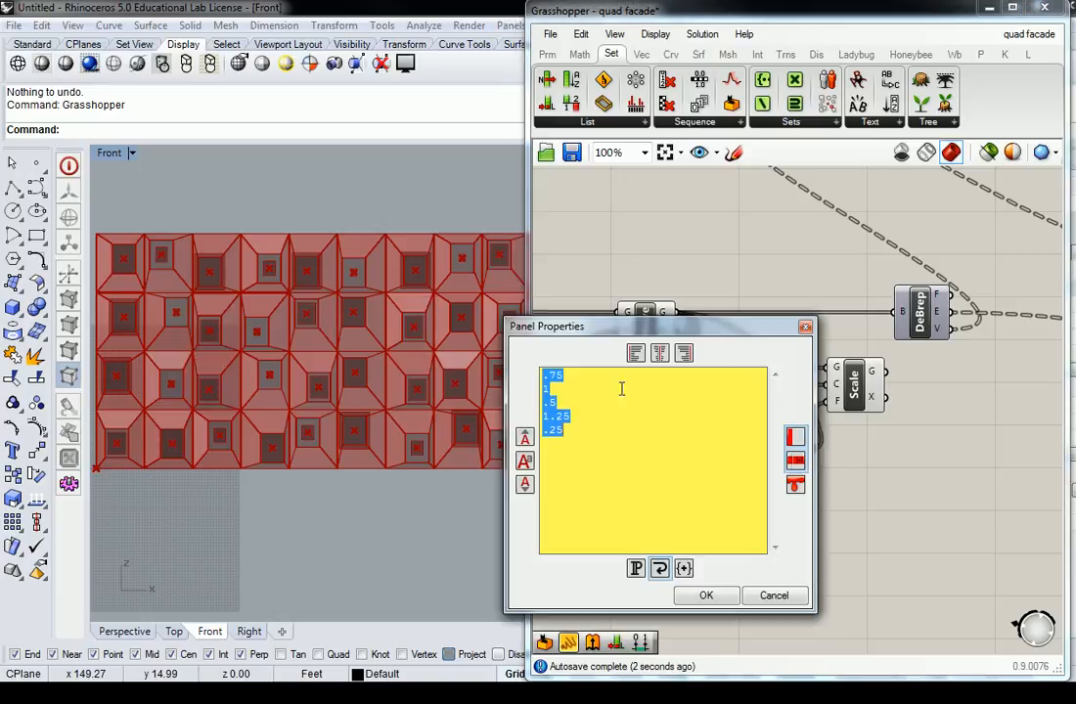
drag(579, 374, 544, 375)
text(1.5)
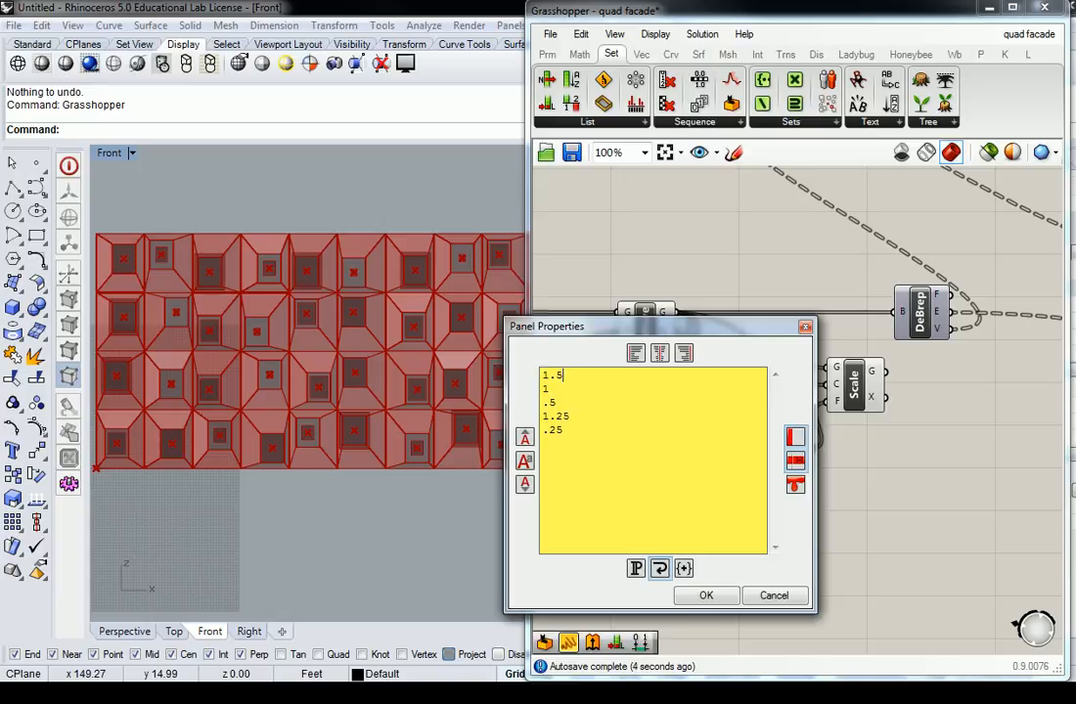
click(706, 596)
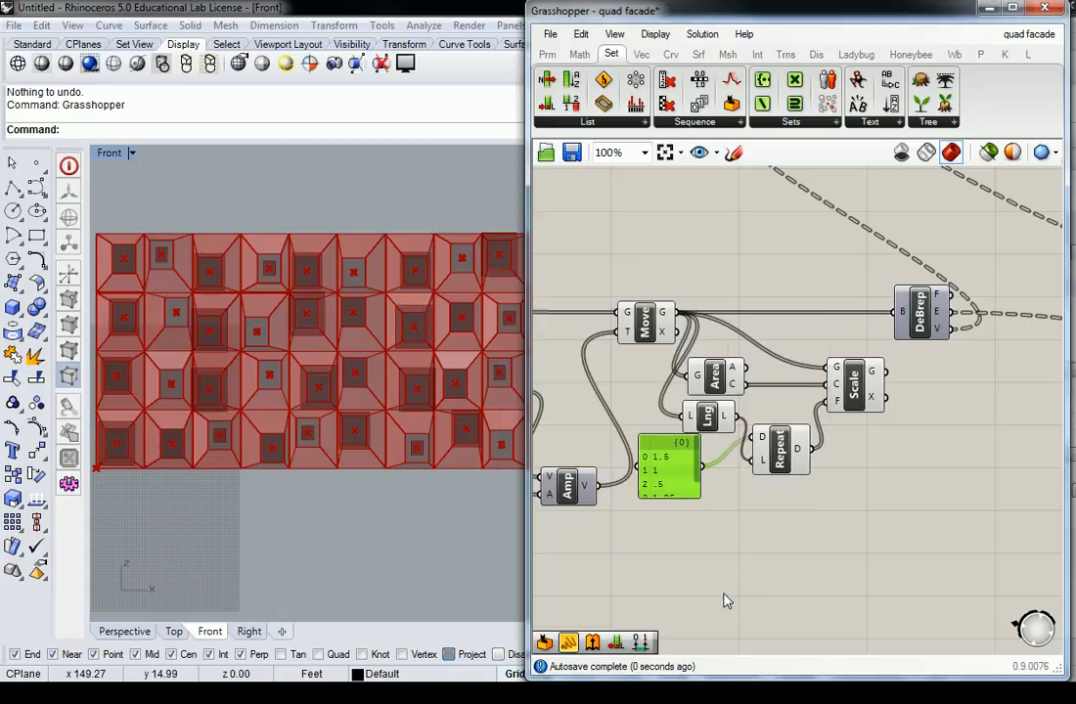
click(681, 287)
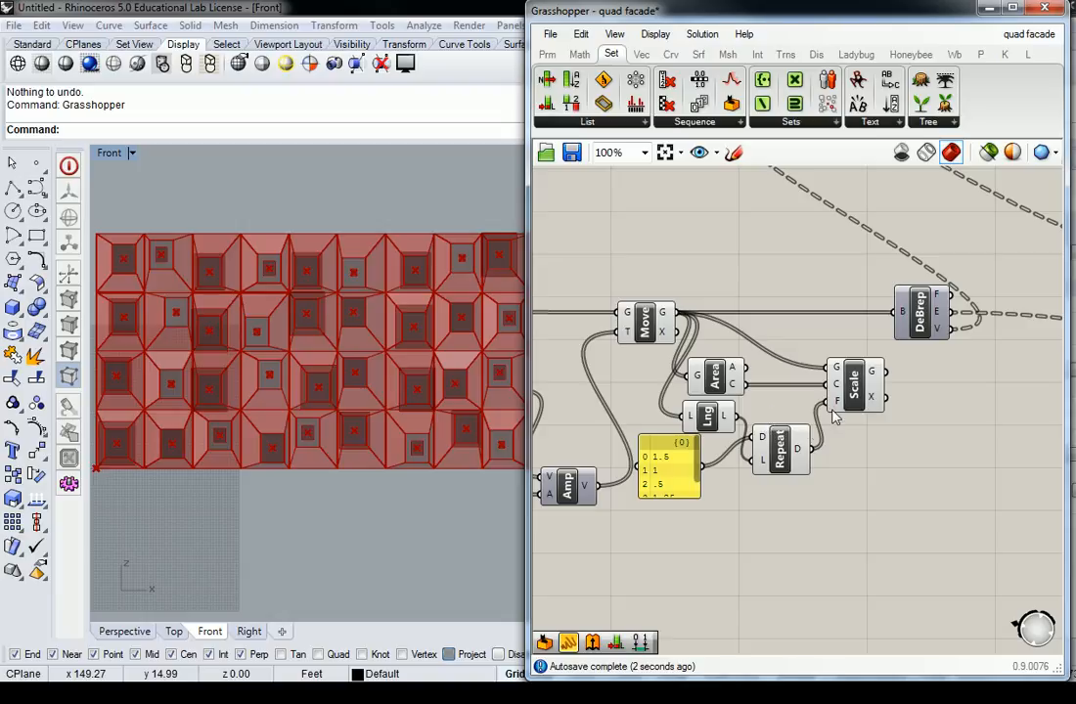
Place the Scale component between Move and DeBrep, and feed its geometry output into DeBrep's B input
drag(860, 383, 837, 328)
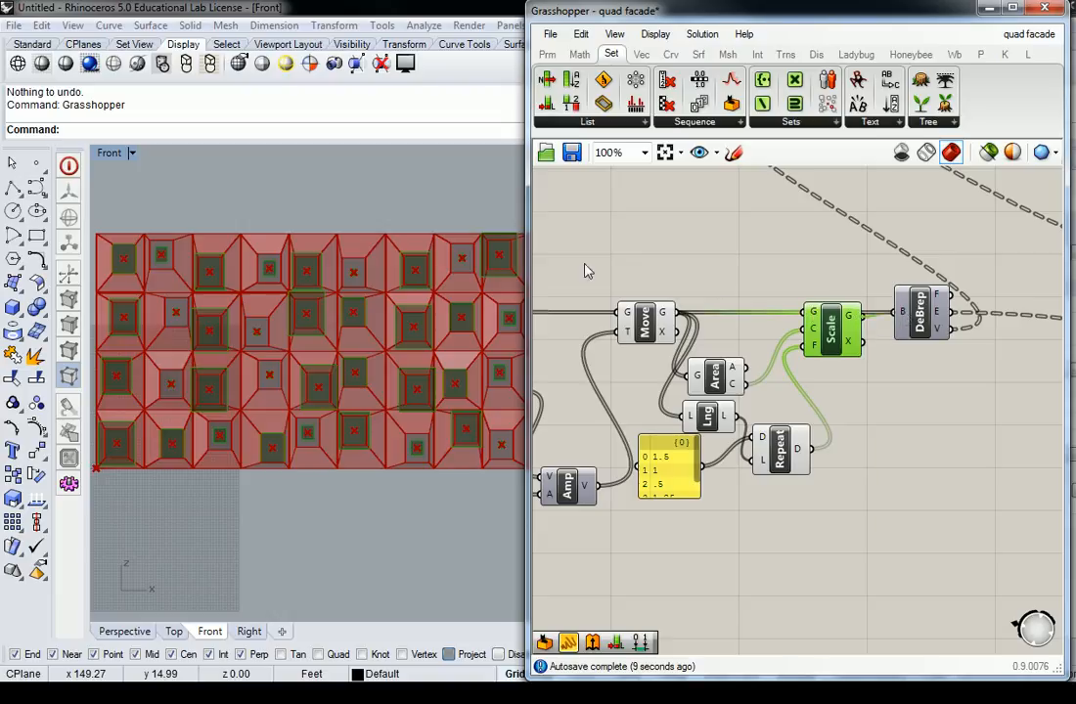
click(423, 199)
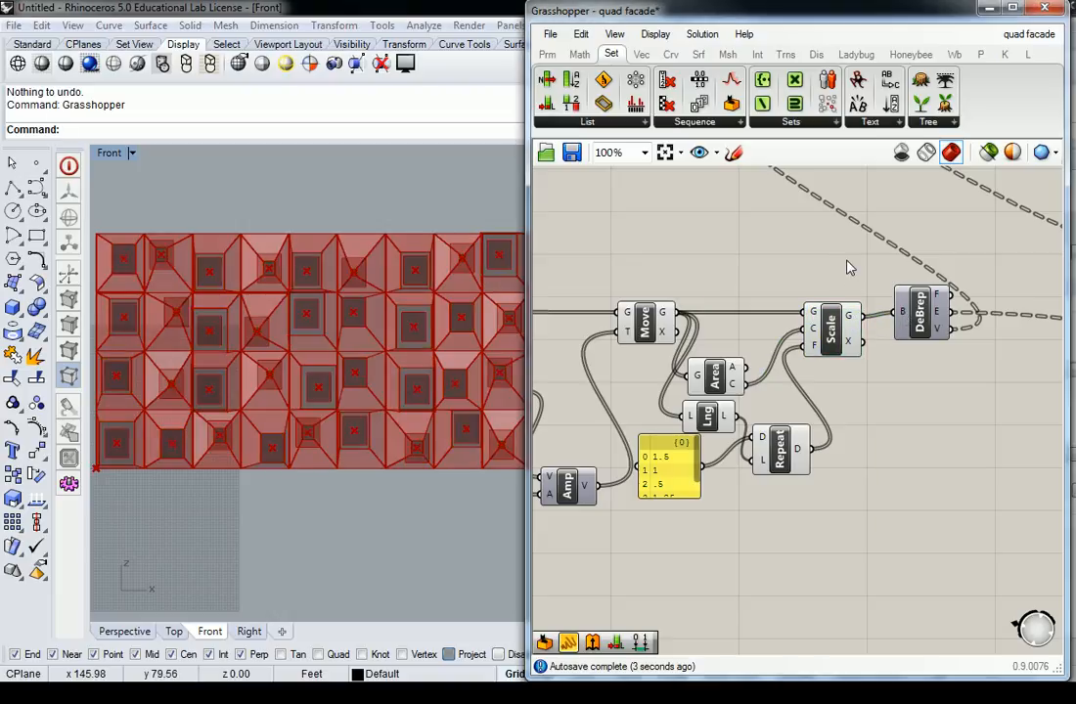
scroll(804, 266, down, 3)
scroll(420, 337, down, 3)
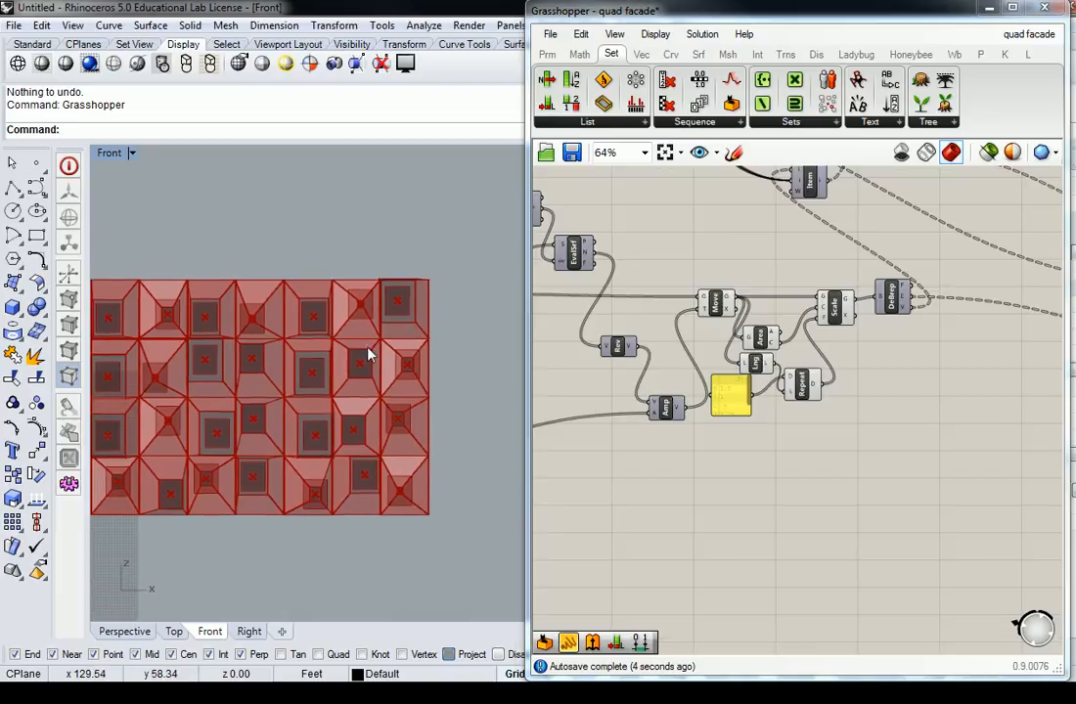
Switch from the Front view to the maximized Perspective view and examine the scaled openings of the facade in 3D
double_click(110, 154)
double_click(501, 156)
right_drag(457, 279, 357, 342)
Turn off the preview of the Move, Area, List Length and Repeat Data components, leaving Scale's preview on
drag(844, 265, 684, 396)
click(810, 282)
drag(803, 263, 702, 430)
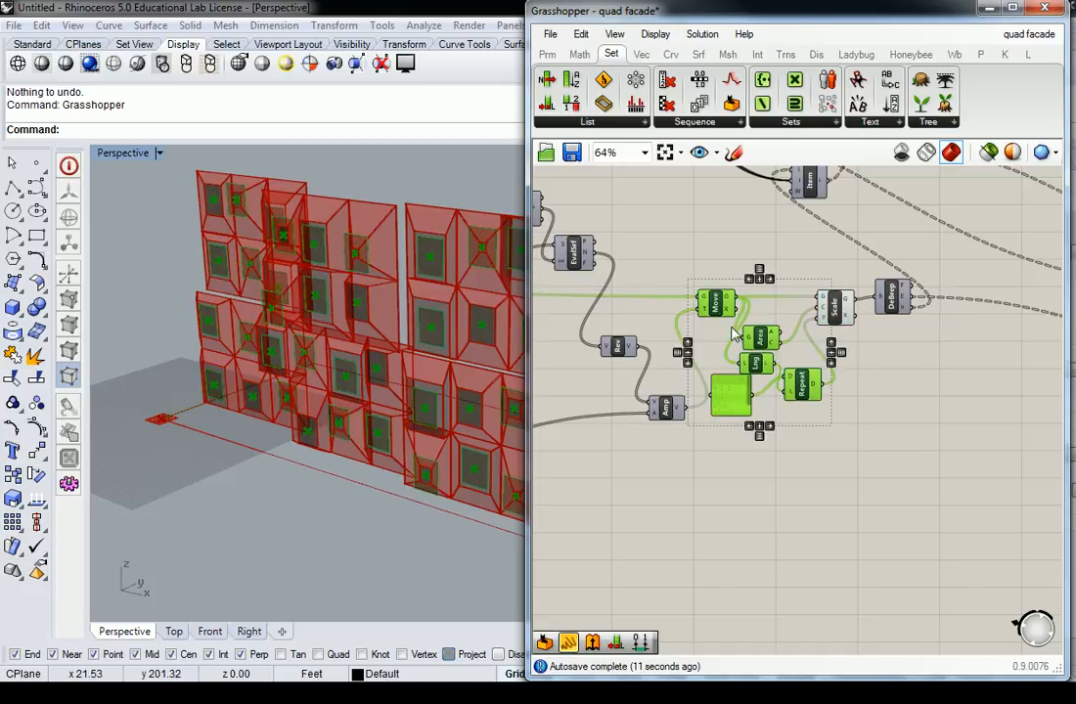
middle_click(715, 301)
click(777, 250)
right_drag(403, 292, 340, 353)
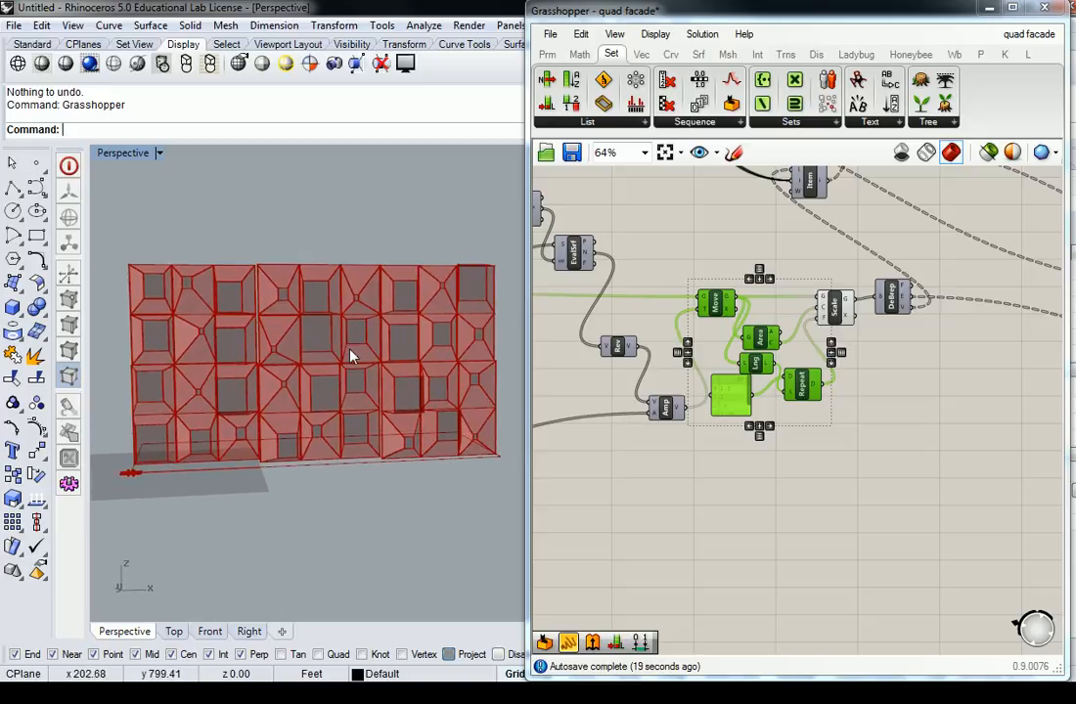
click(744, 219)
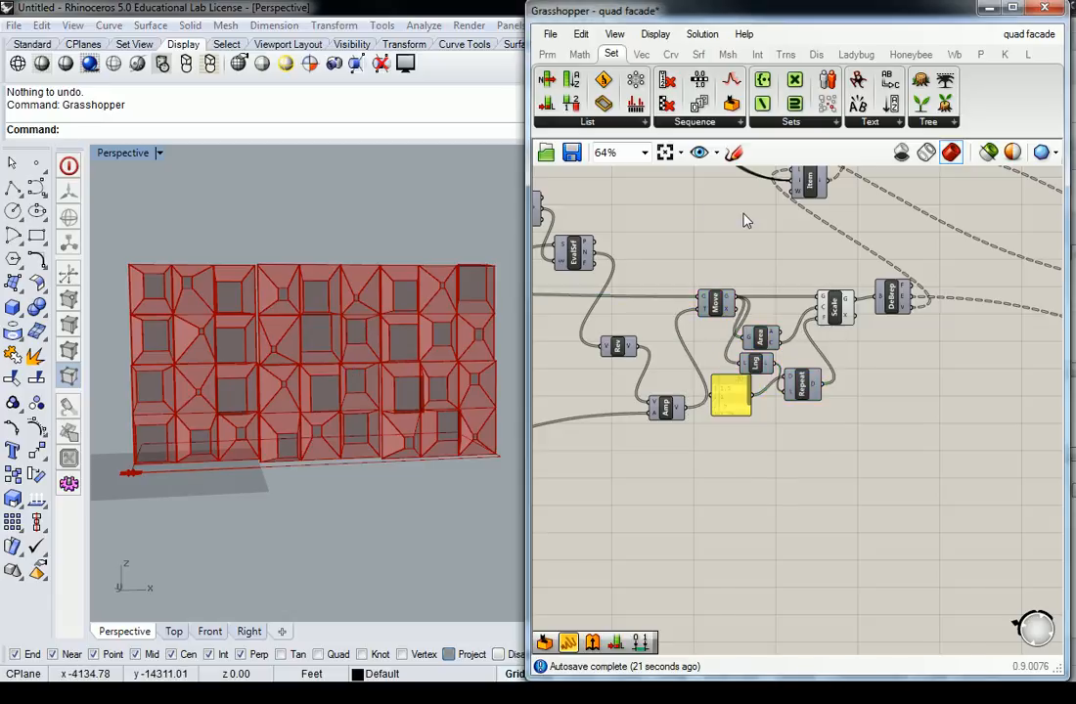
Bring the whole facade definition into view on the canvas, including its grouped components
scroll(743, 251, down, 5)
right_drag(743, 243, 944, 388)
scroll(896, 371, down, 1)
right_drag(869, 365, 892, 376)
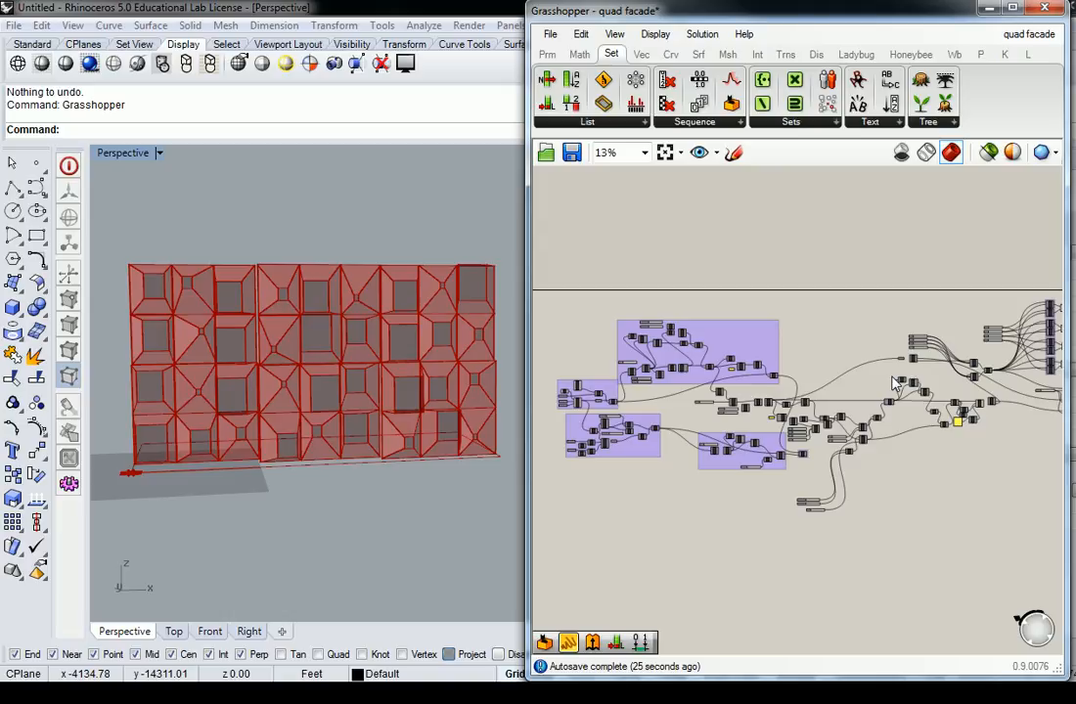